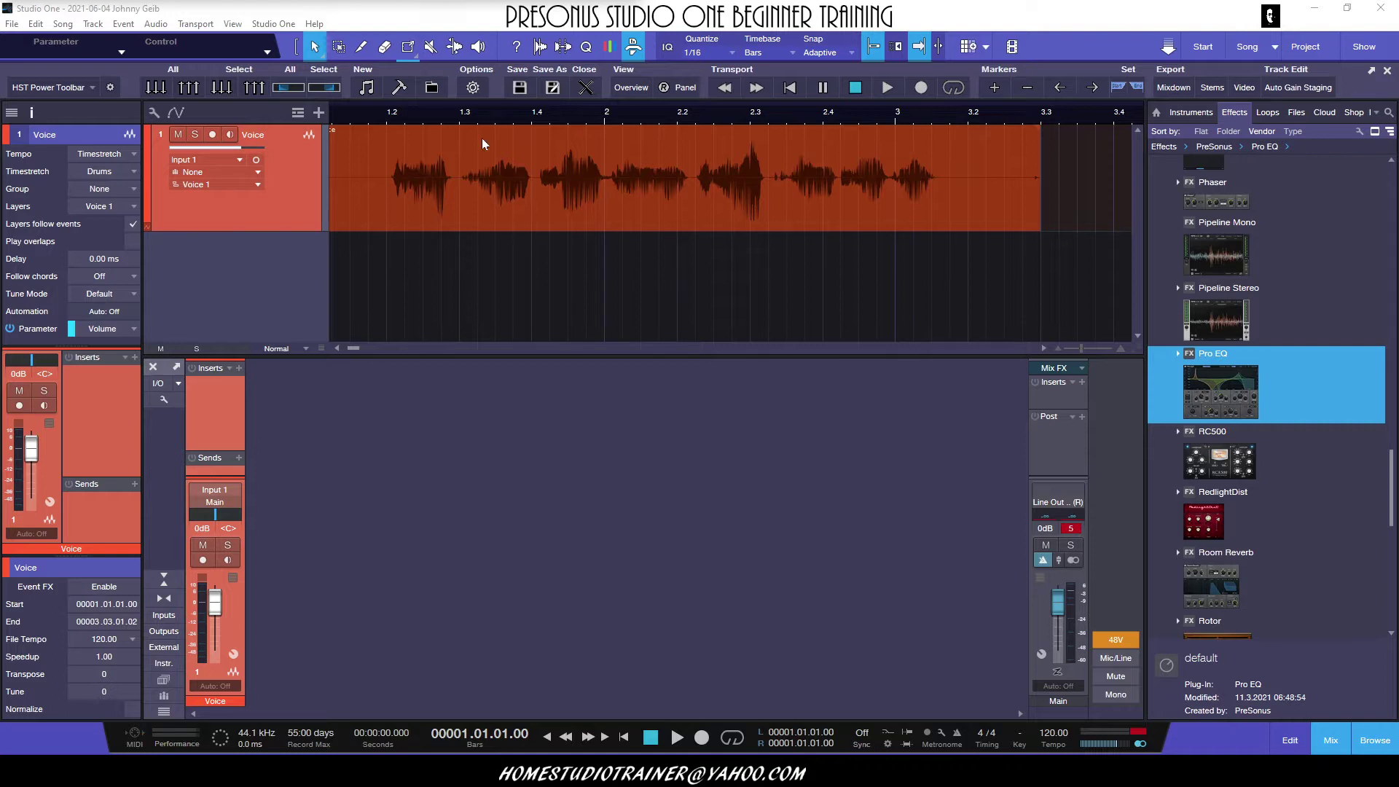
- Insert Pro EQ on the Voice channel's Inserts and place its editor window beside the track
double_click(1238, 382)
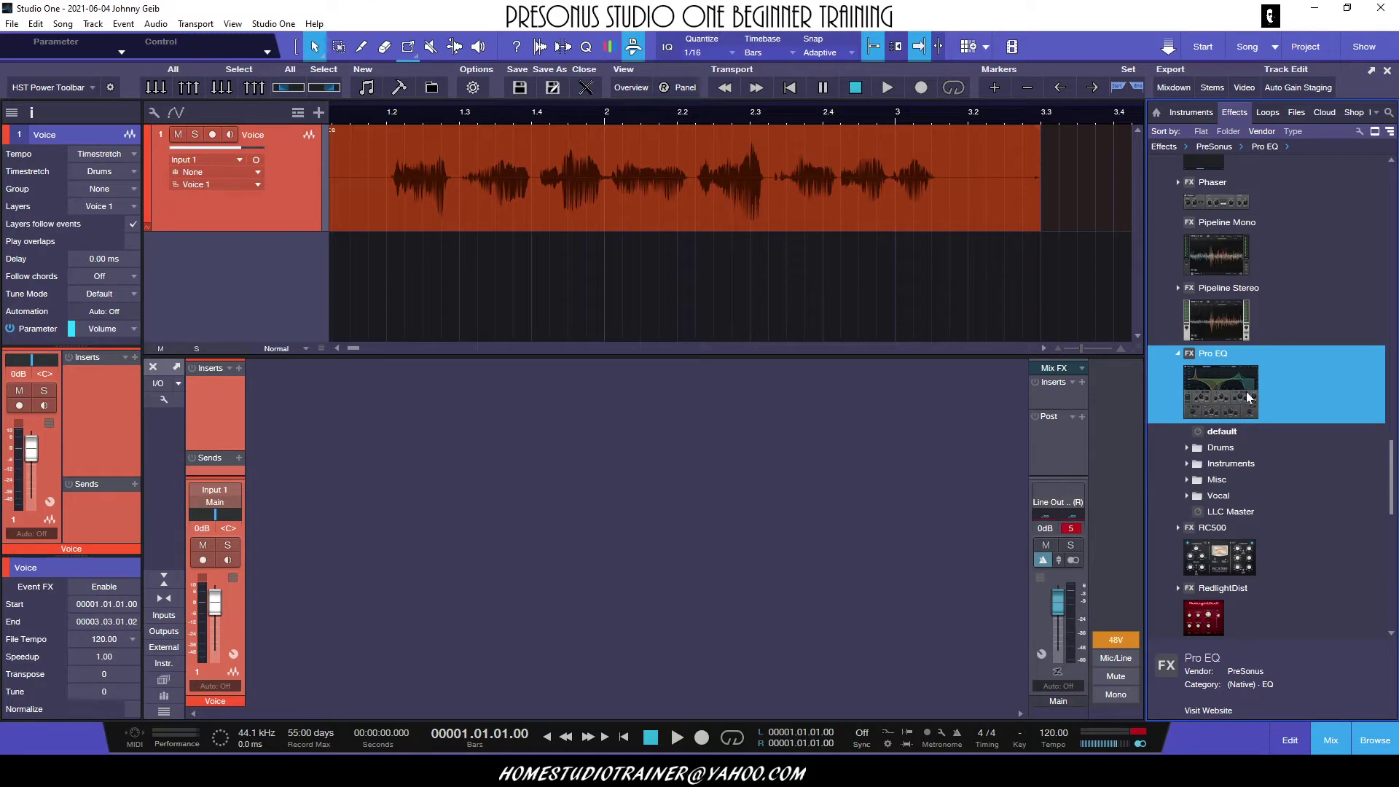
drag(1239, 393, 202, 393)
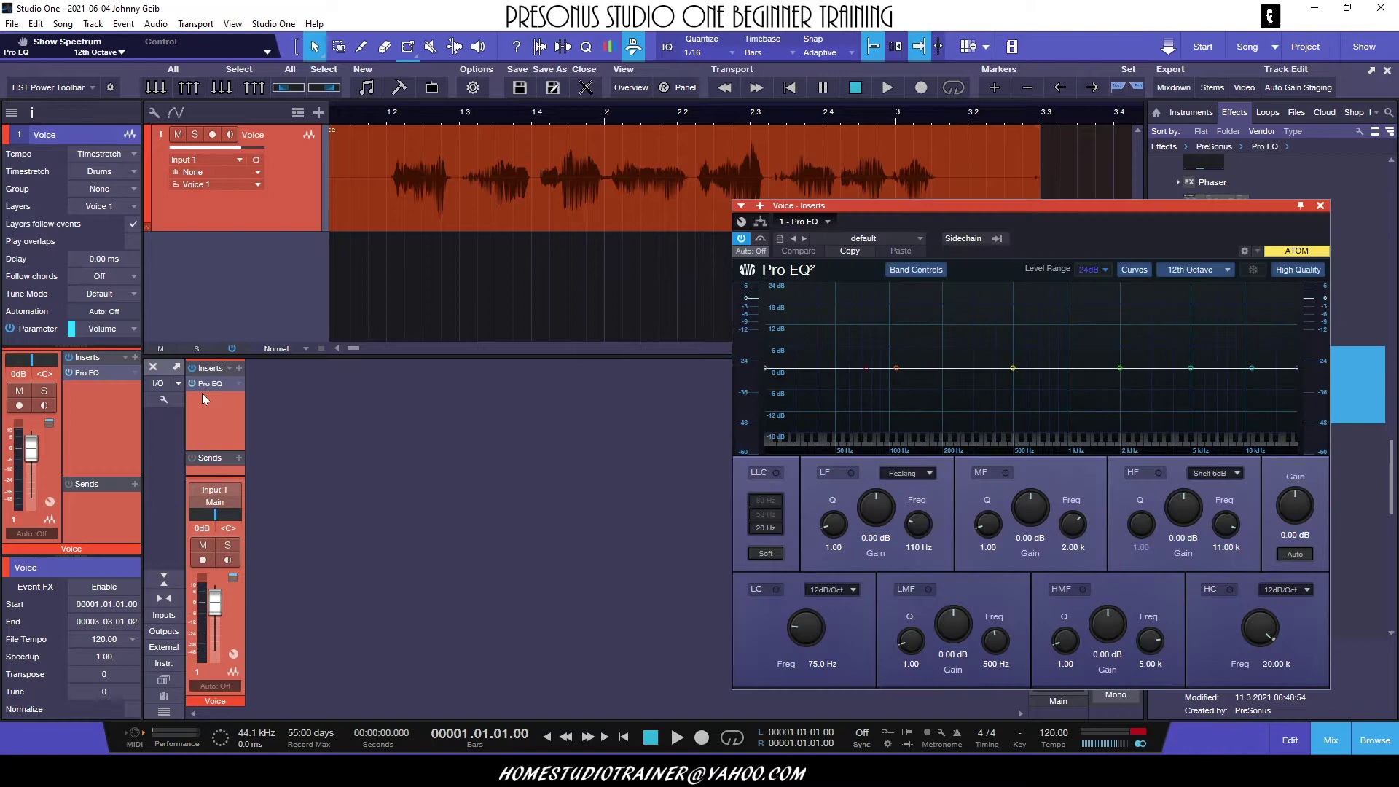
drag(1048, 209, 904, 224)
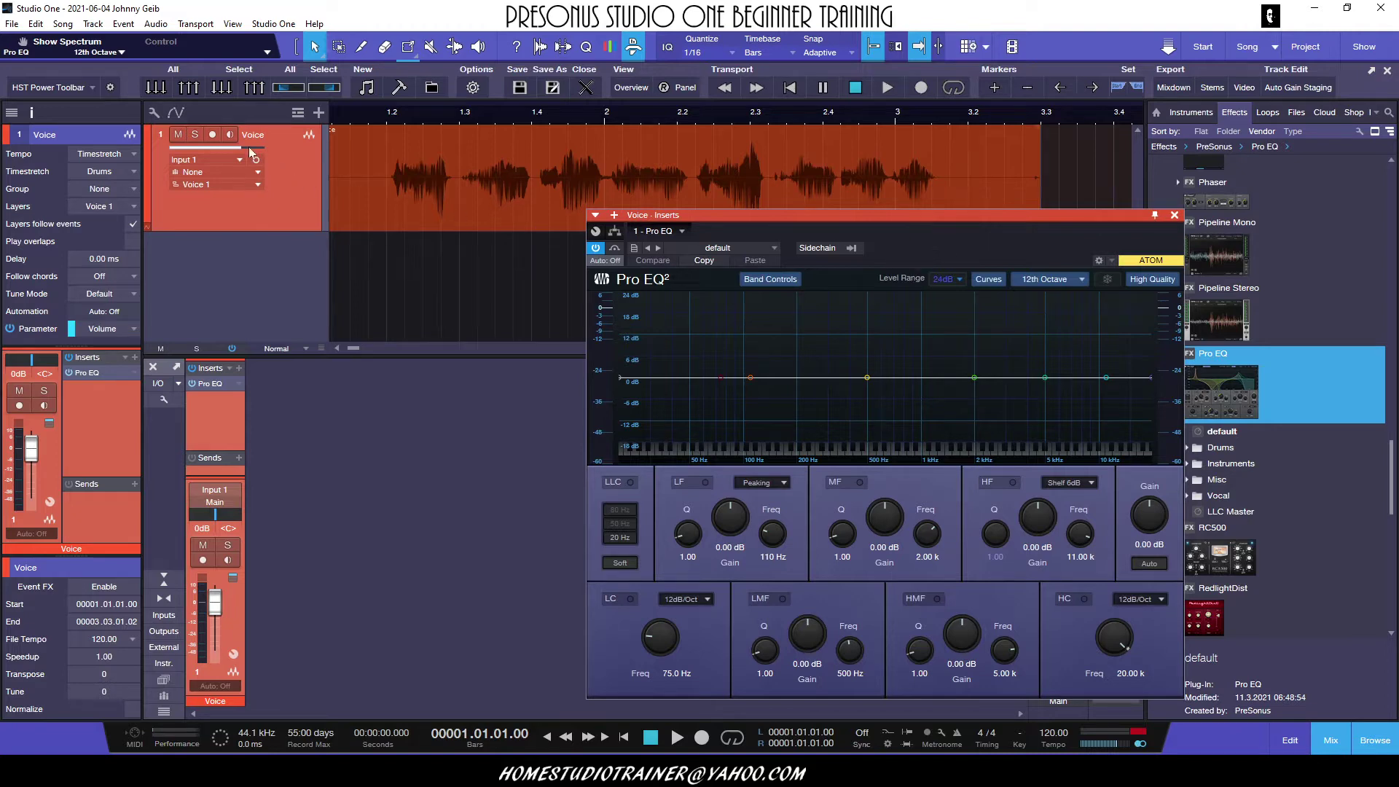
- Show the Voice track's automation lane with Volume at 0dB as the displayed parameter
click(178, 113)
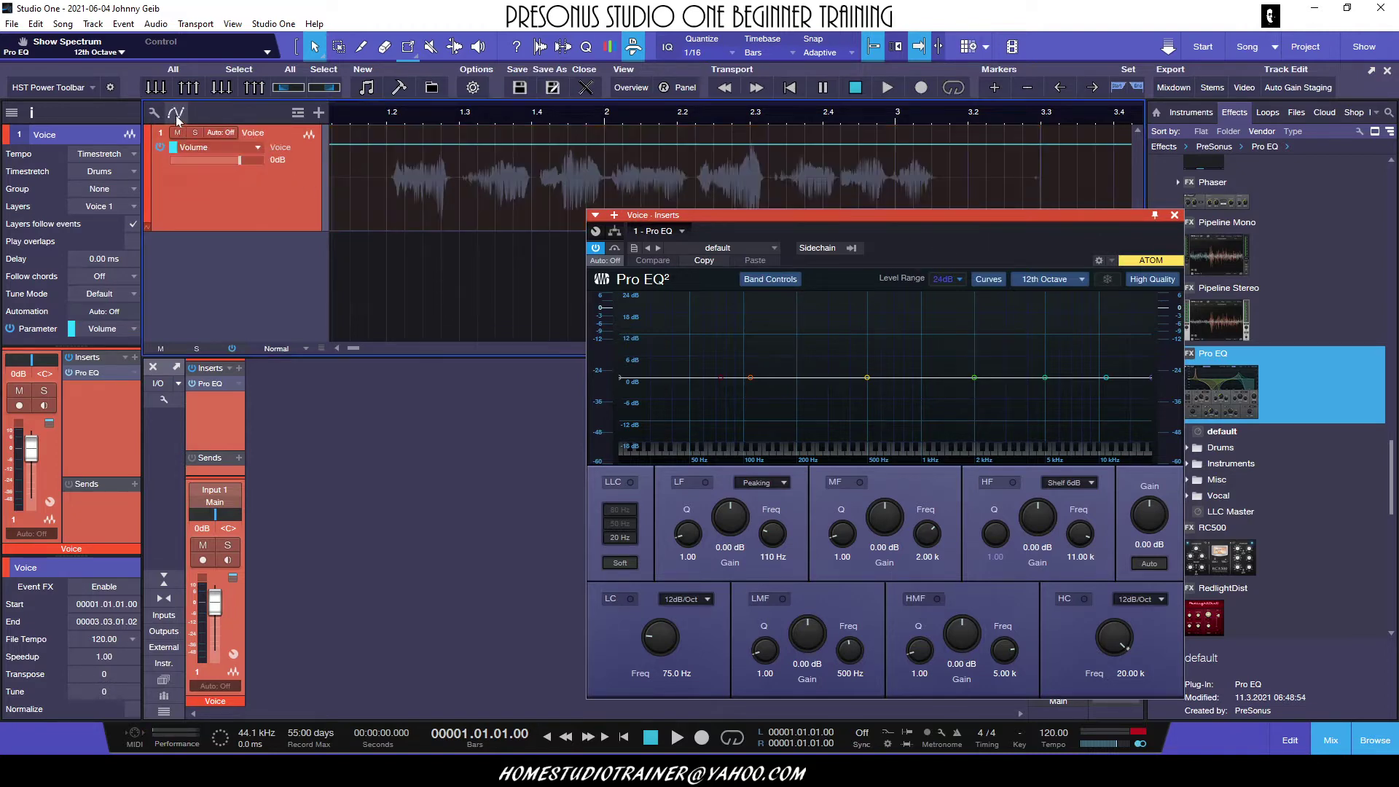
click(258, 150)
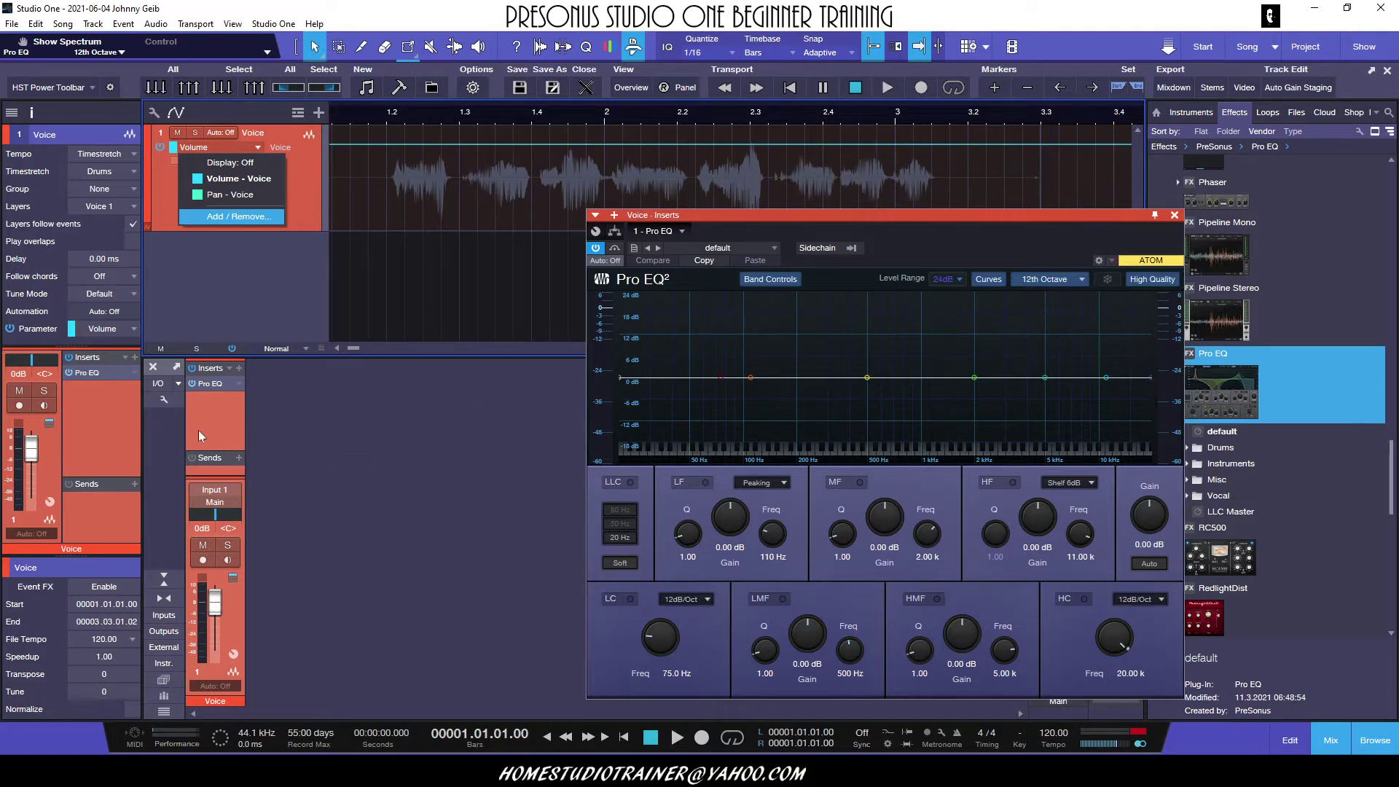
click(322, 445)
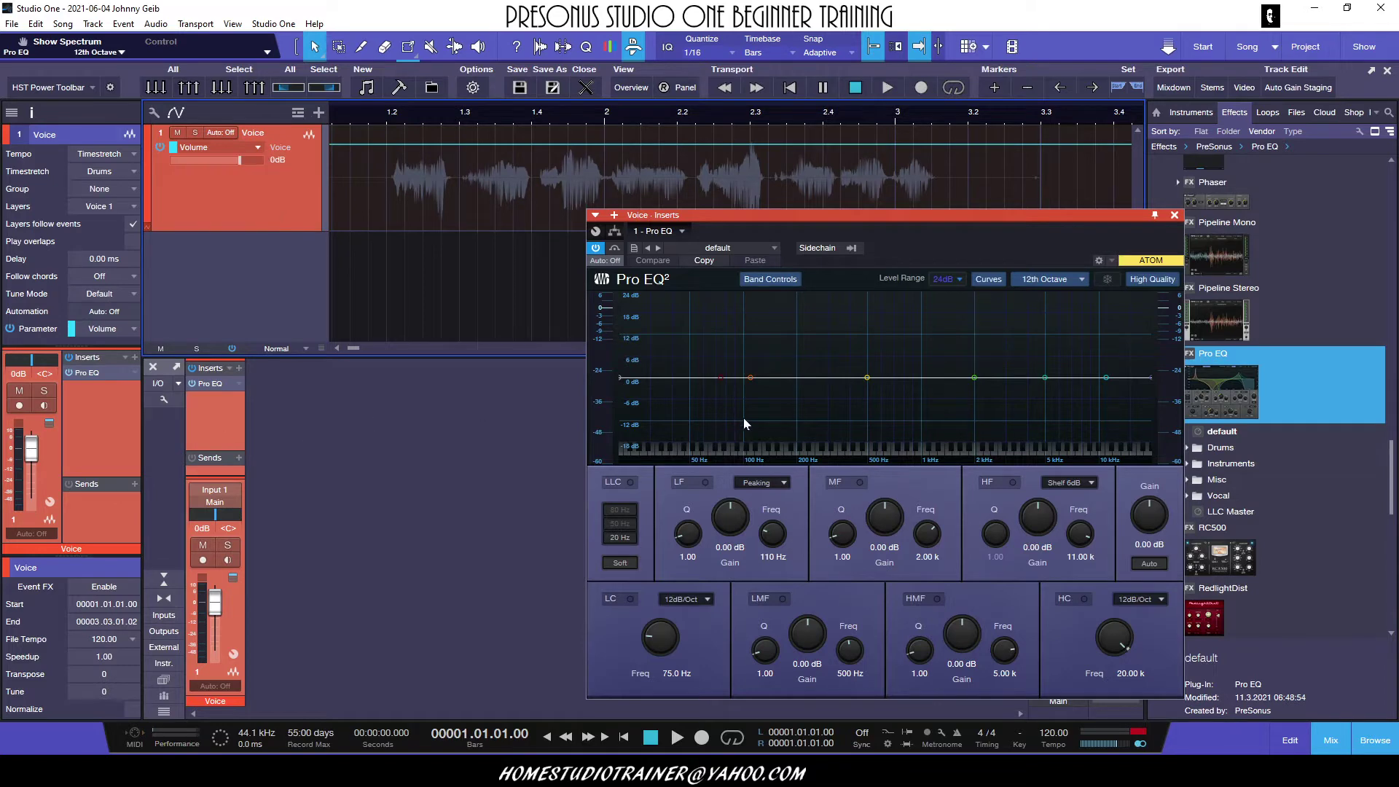
- Add Pro EQ's LF-Gain to the Voice track's automation and show it in the lane
right_click(730, 519)
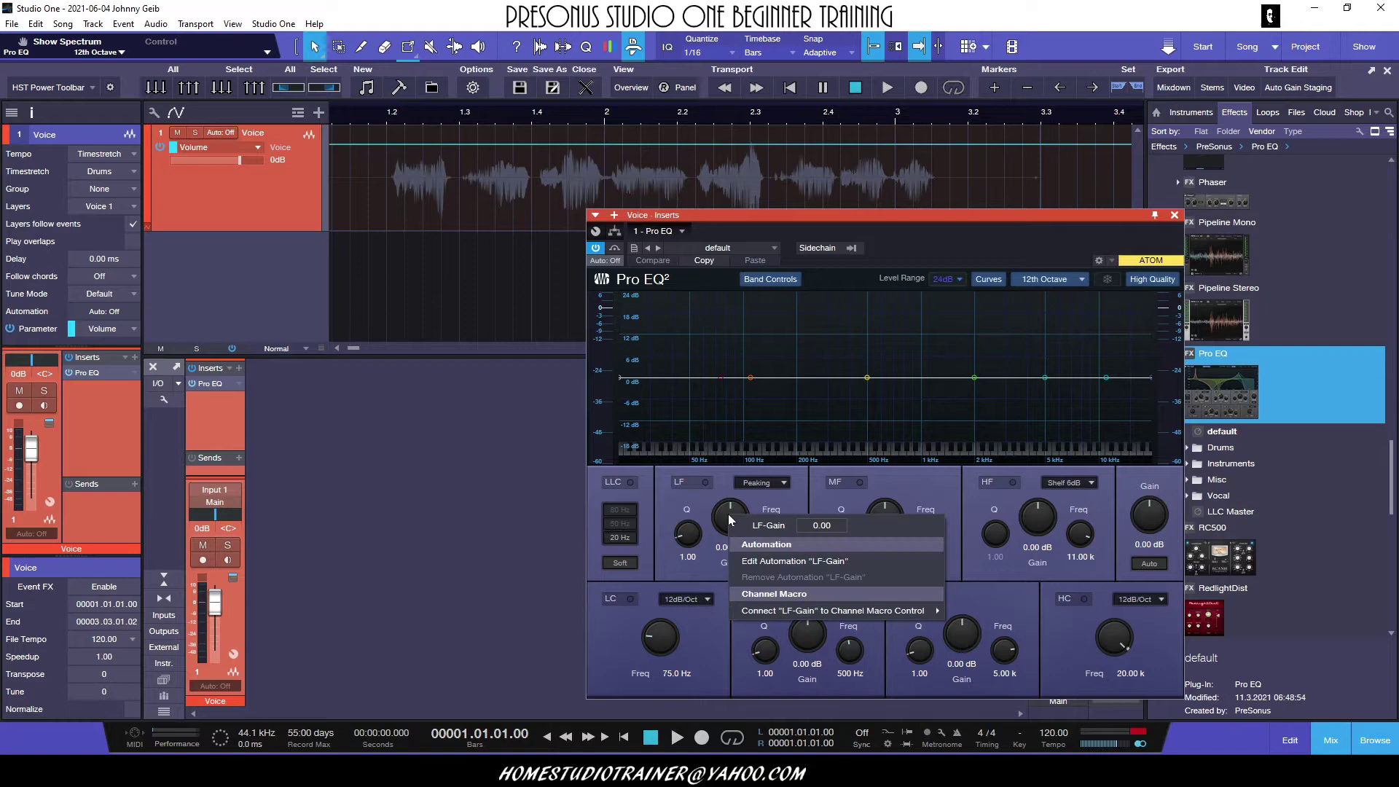
click(826, 562)
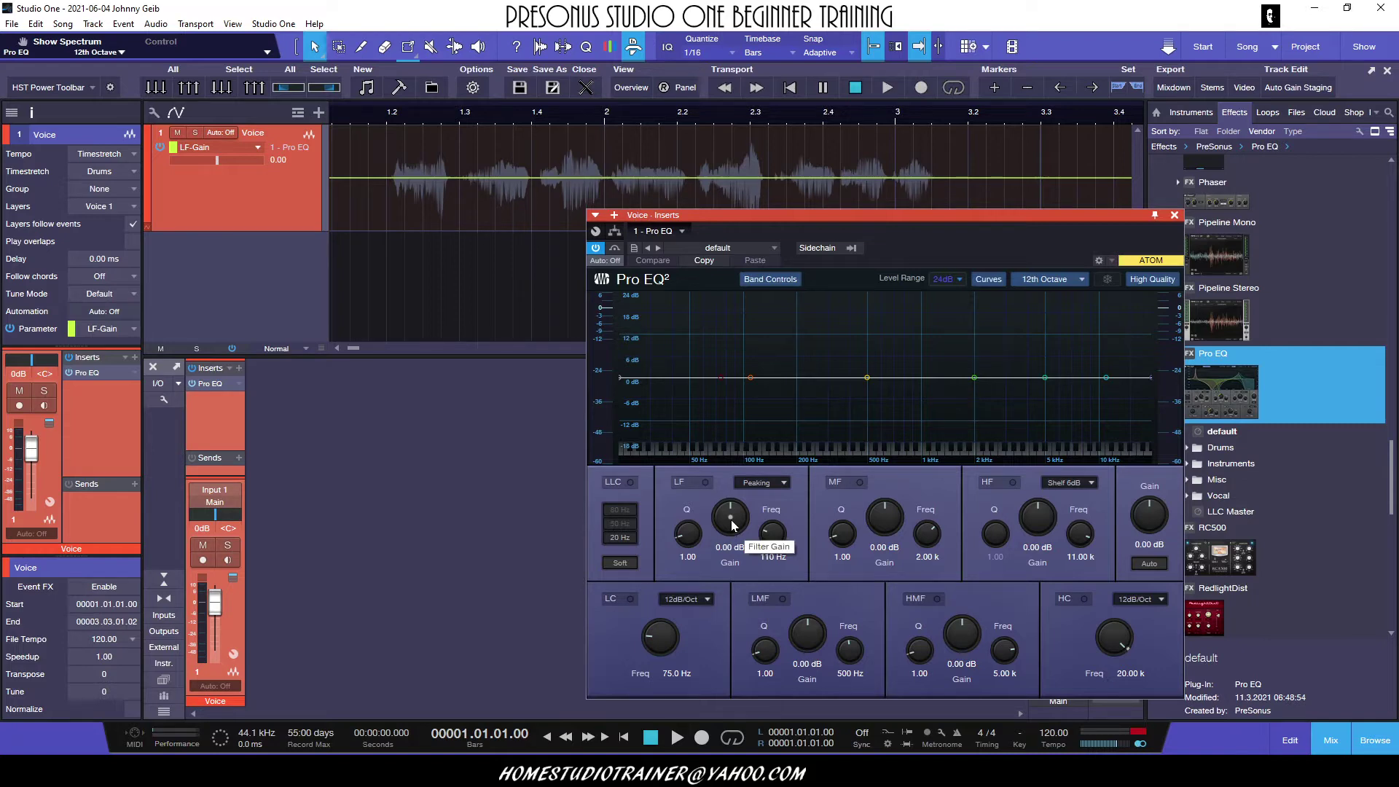
click(258, 148)
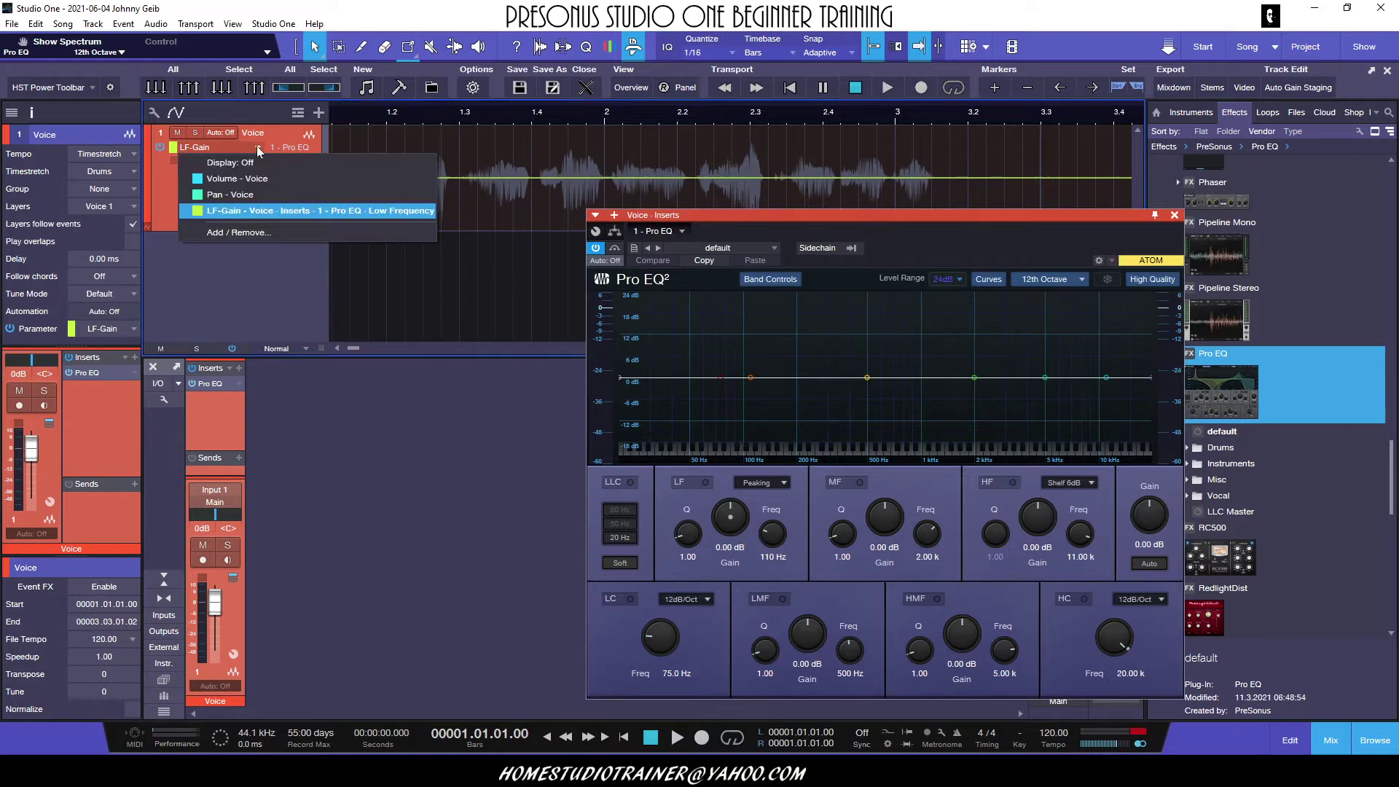
click(241, 211)
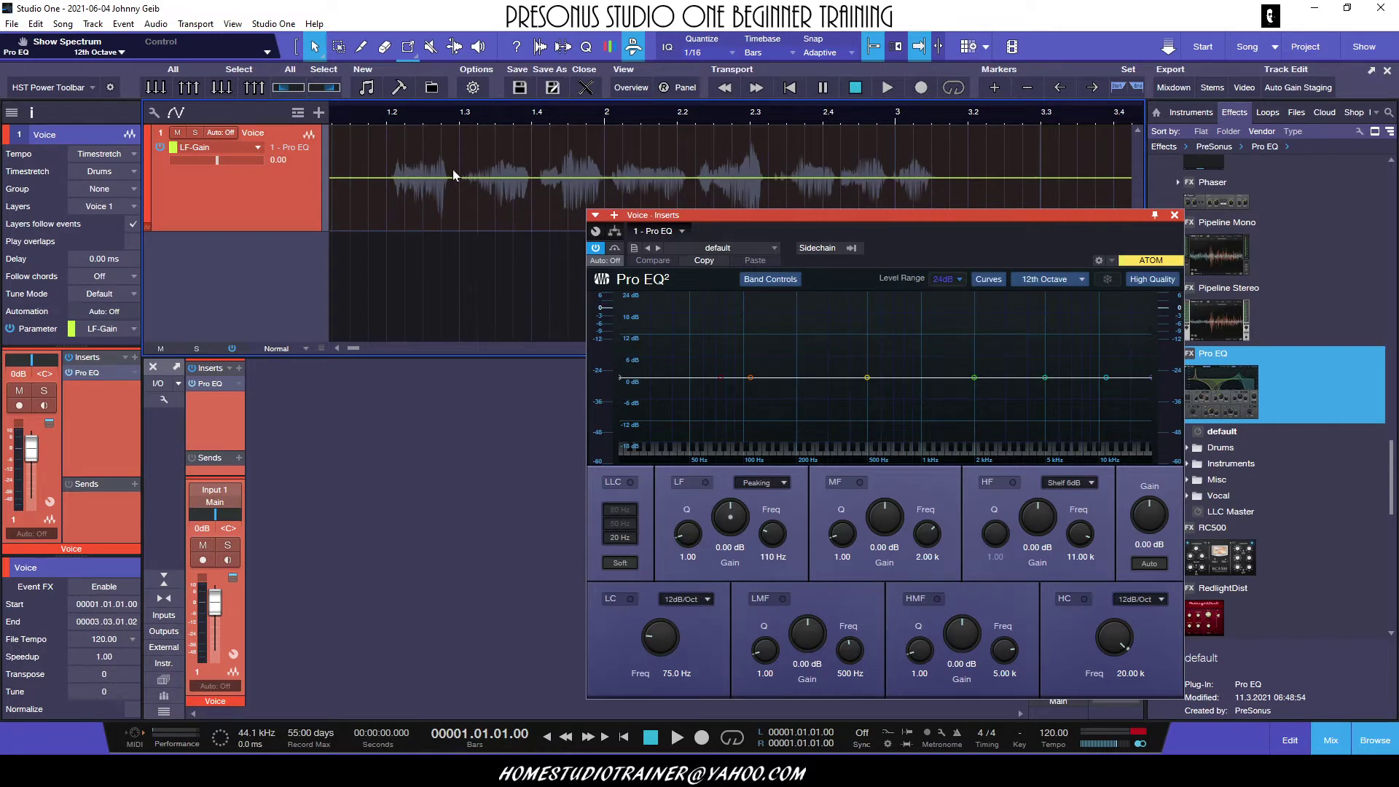
- Switch the lane between Pan, Volume and LF-Gain, ending on LF-Gain at 0.00
click(258, 148)
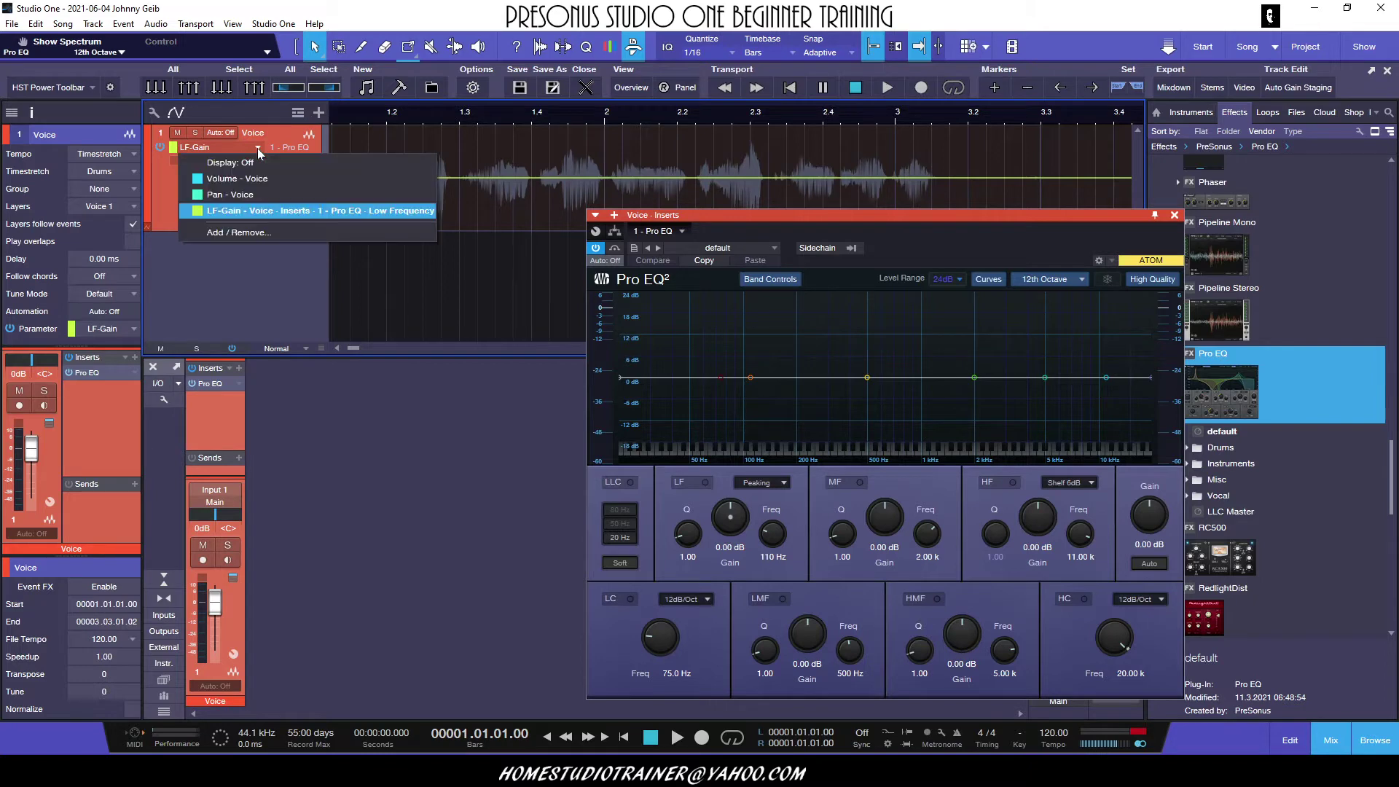
click(220, 195)
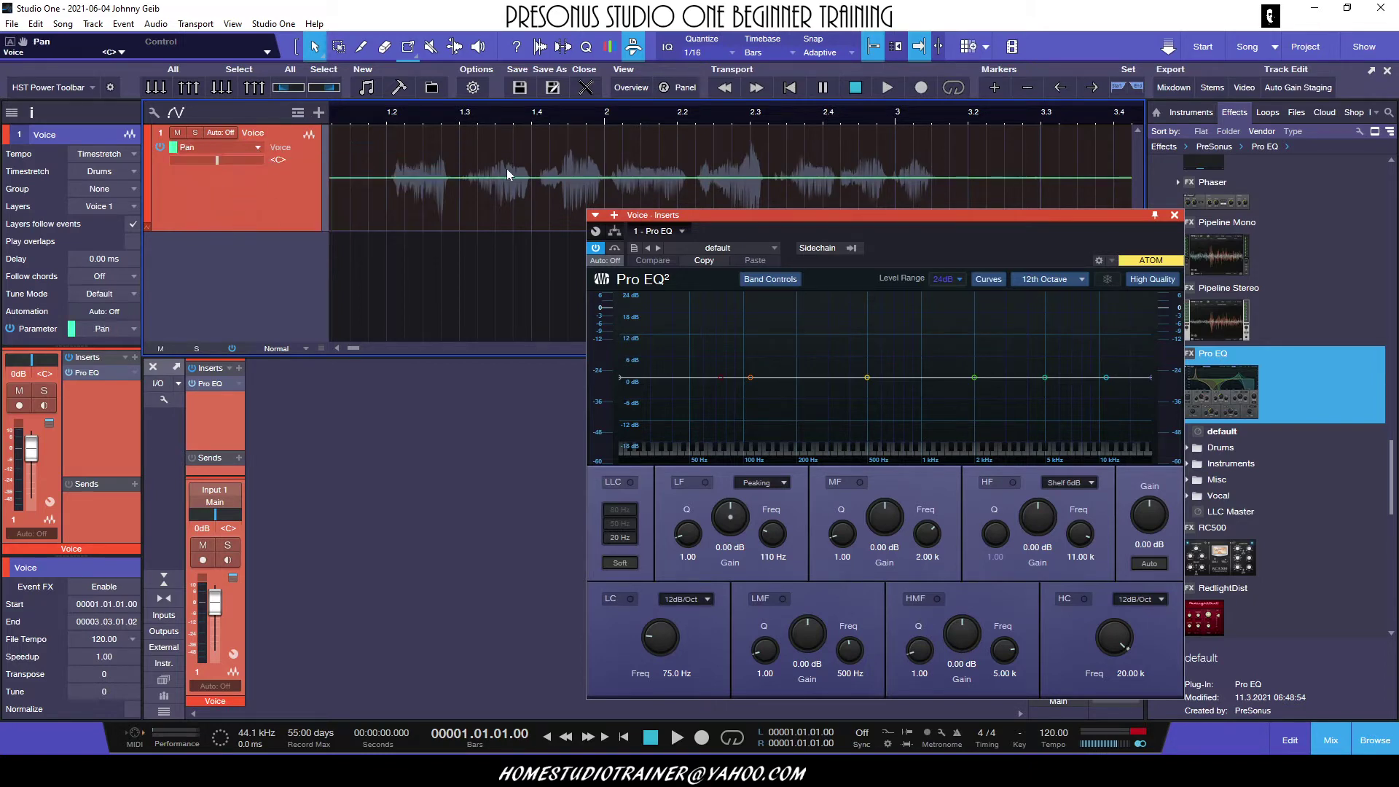
click(255, 149)
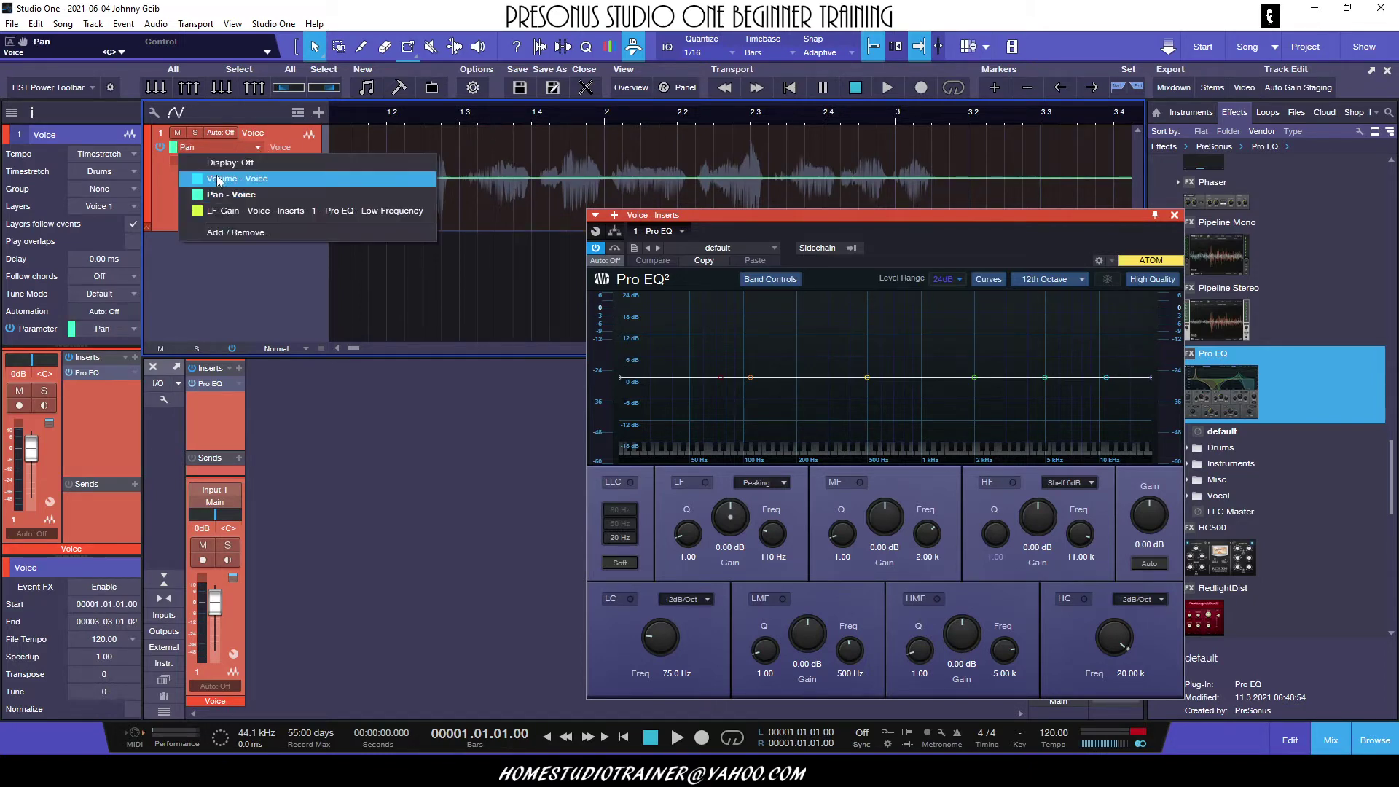
click(219, 179)
click(255, 149)
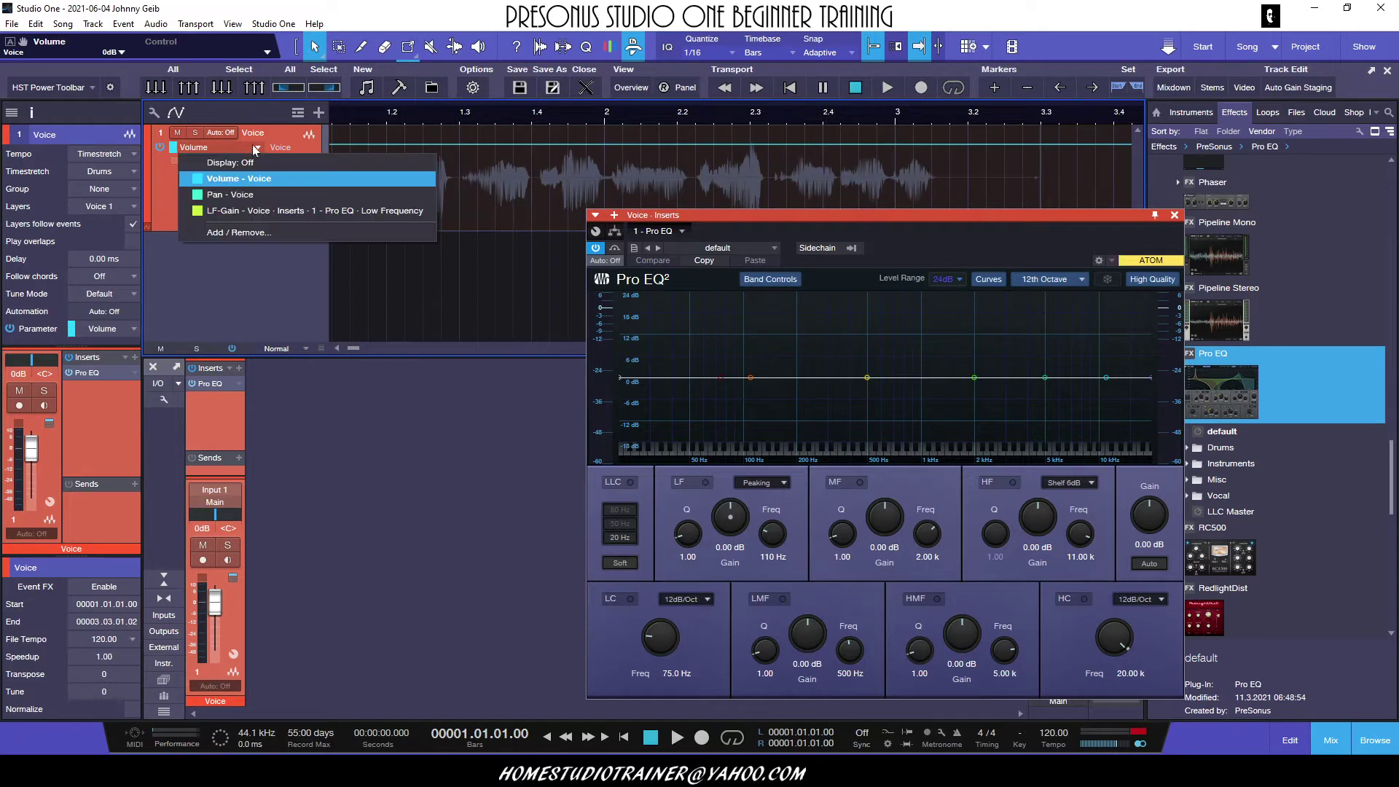
click(222, 211)
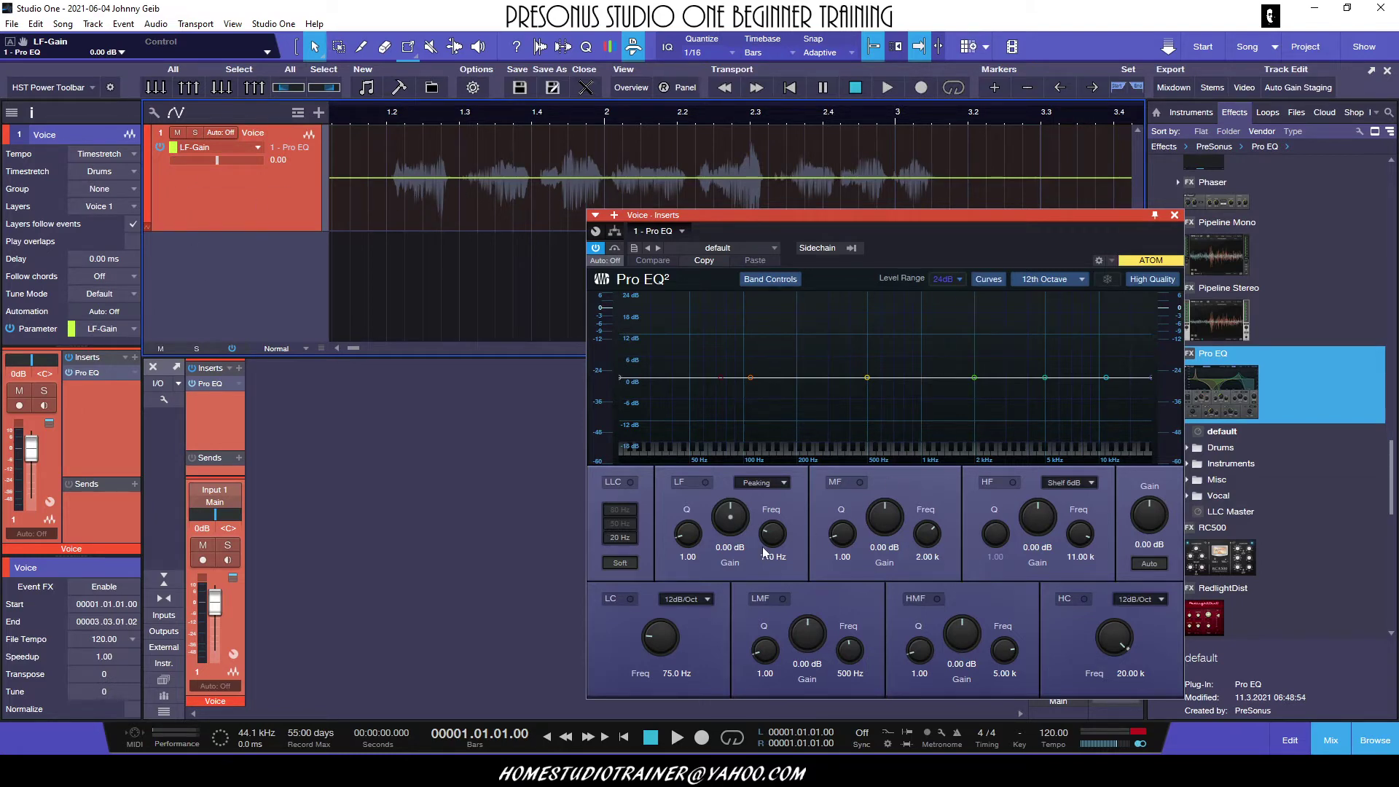
- Remove the LF-Gain automation from the Voice track, leaving Volume at 0dB in the lane
right_click(732, 518)
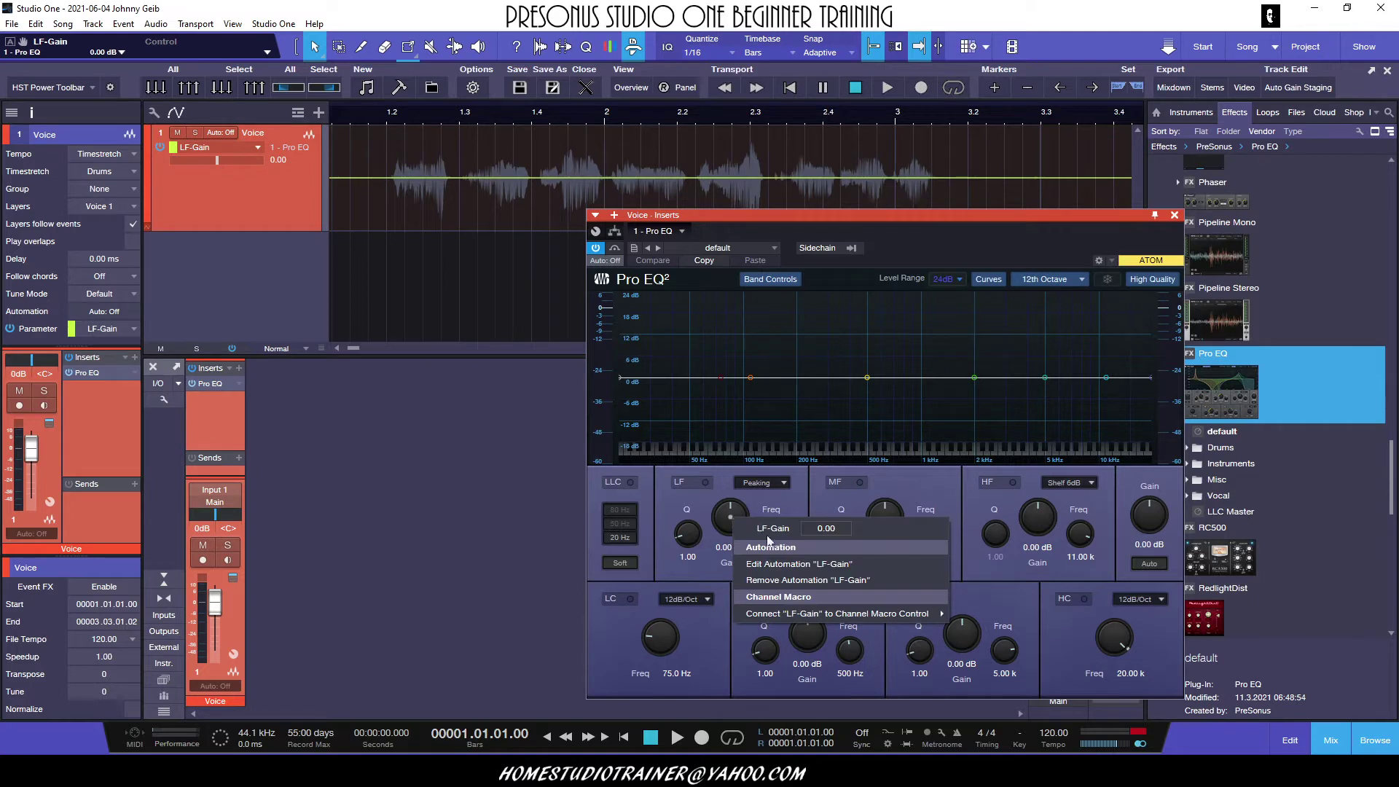
click(774, 588)
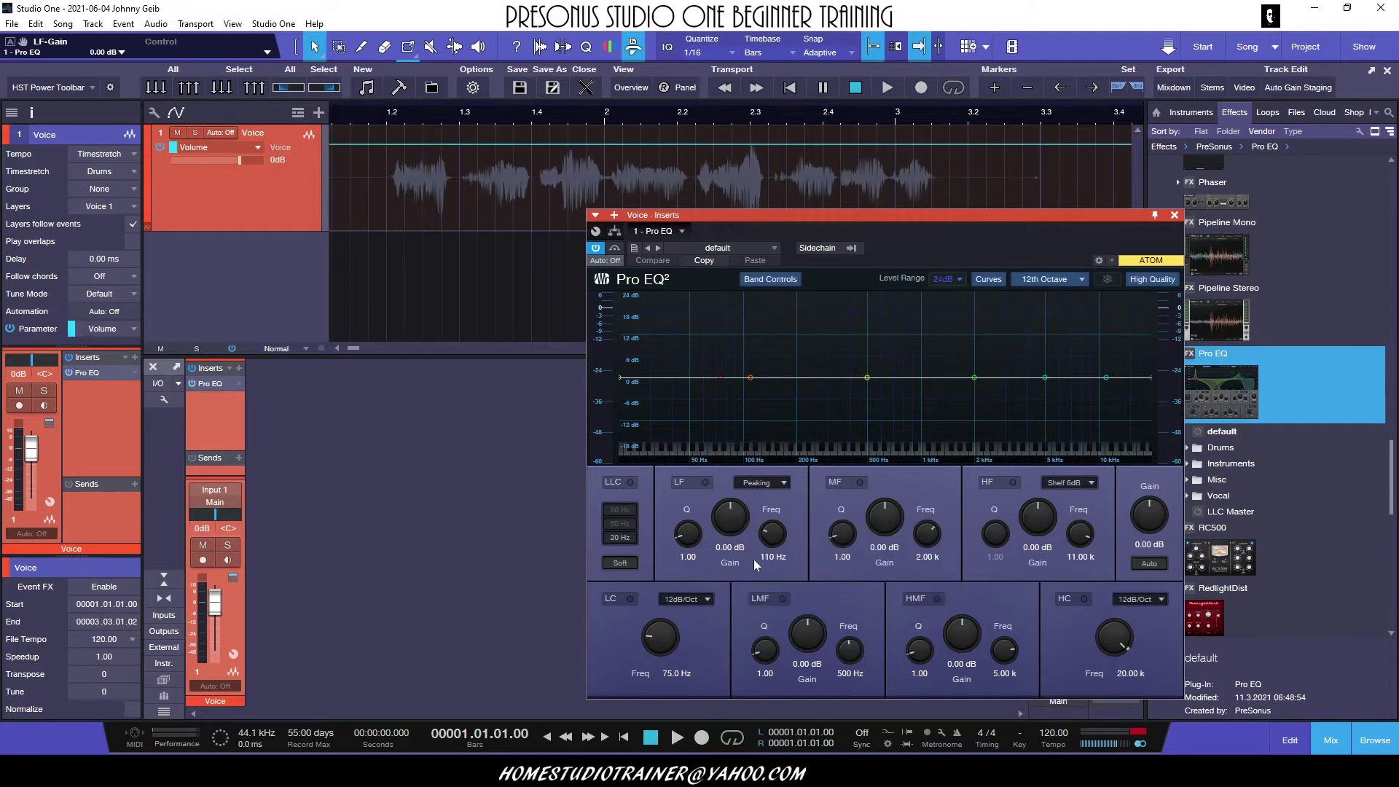
click(260, 148)
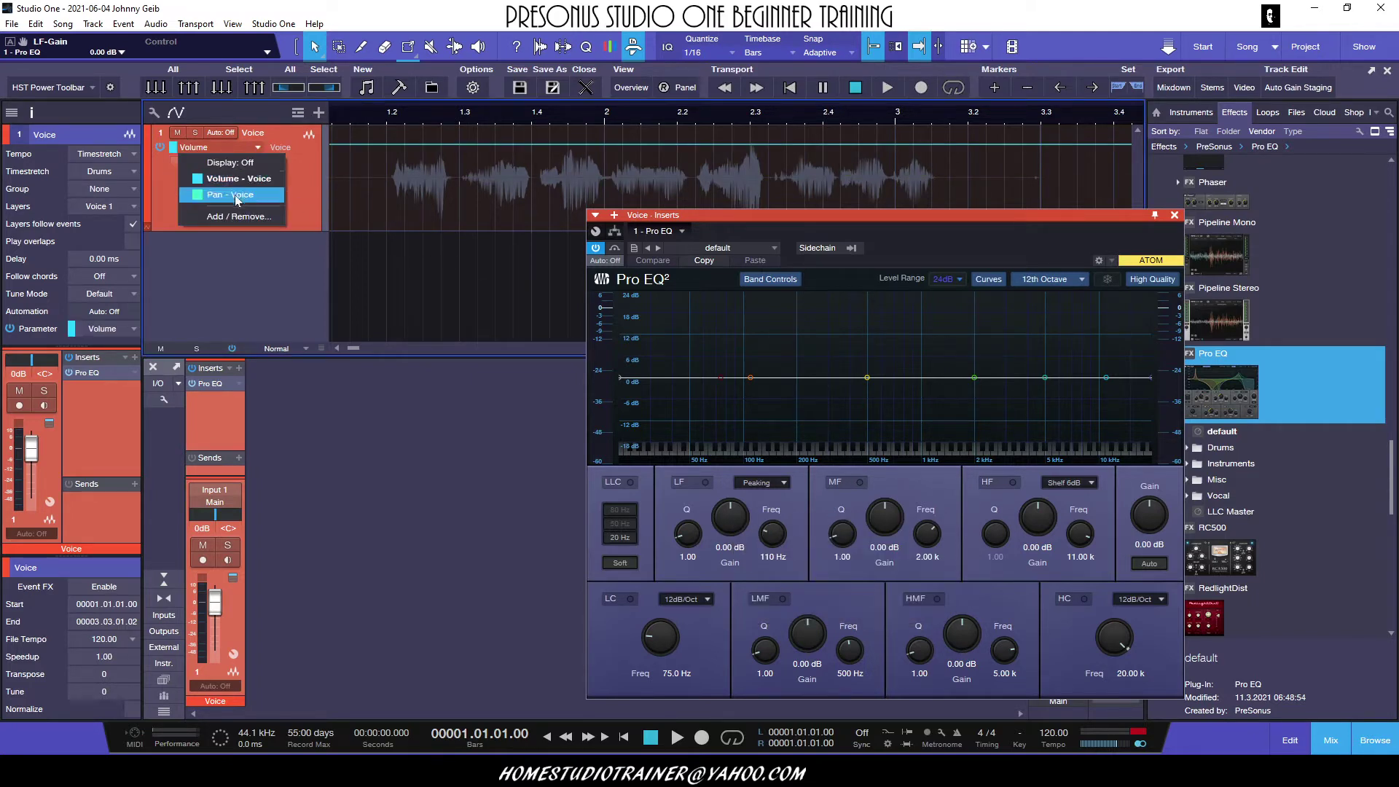
click(257, 273)
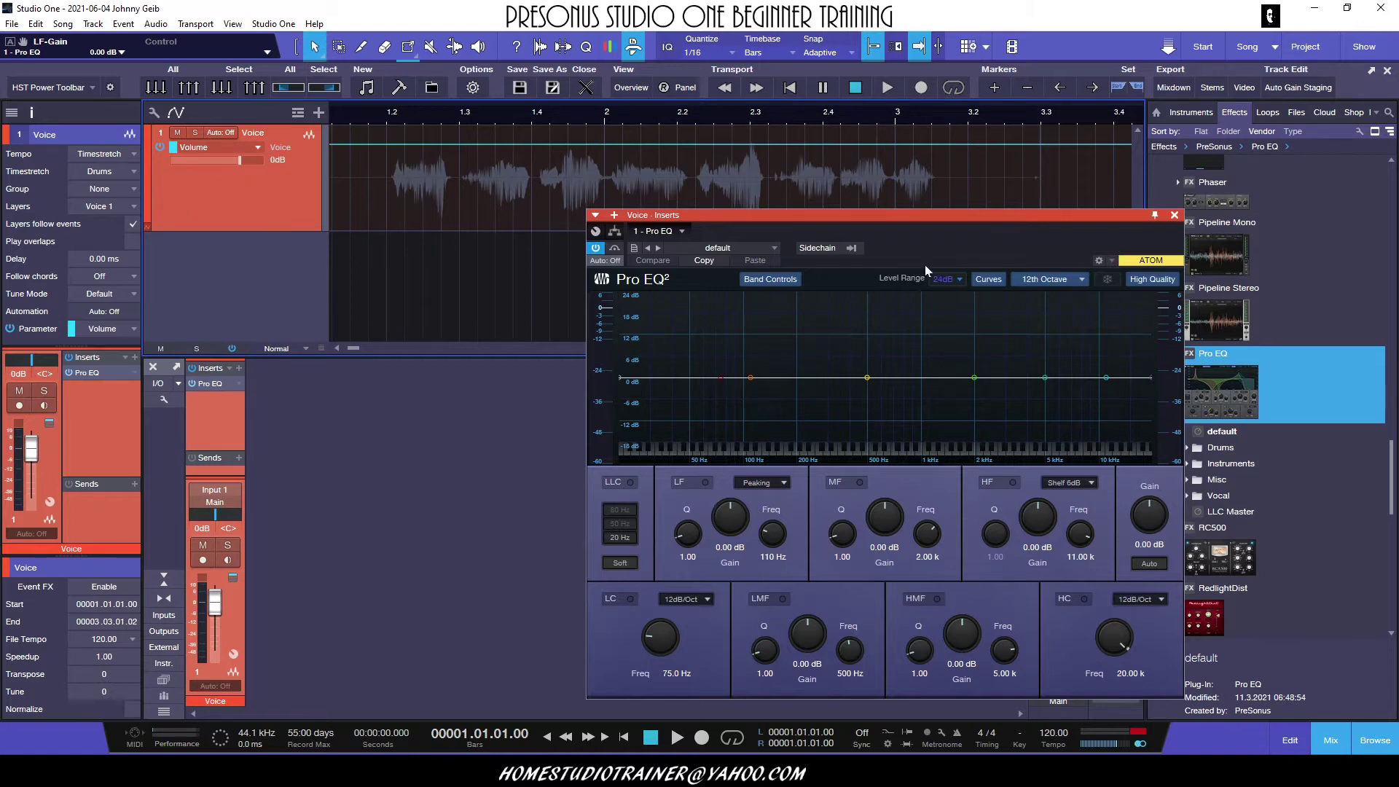
- Show Pro EQ's control bar reading LF-Gain and raise the HF gain to 0.24 dB
click(1099, 261)
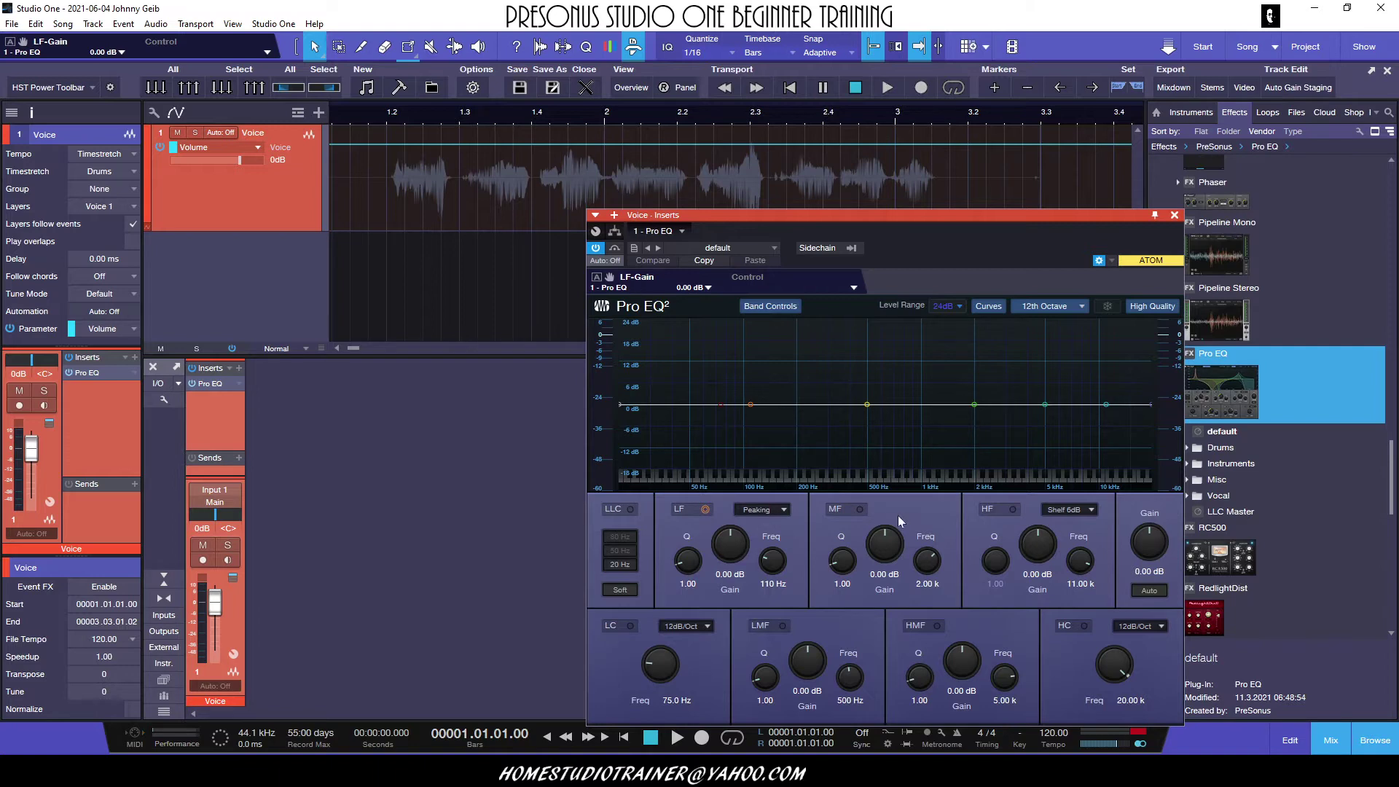
scroll(1043, 541, up, 1)
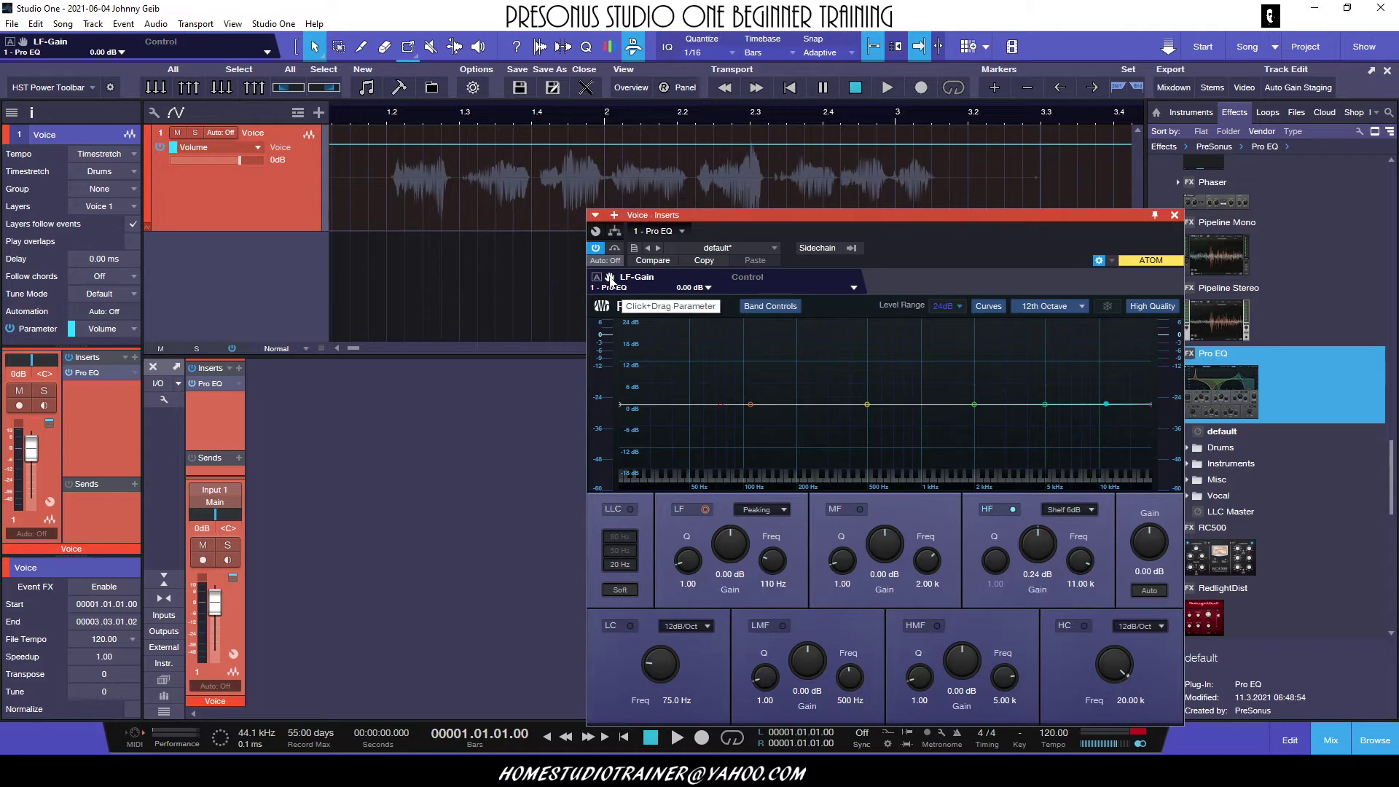
- Create a separate LF-Gain automation track (Track 2) and make its lane taller
drag(610, 281, 423, 276)
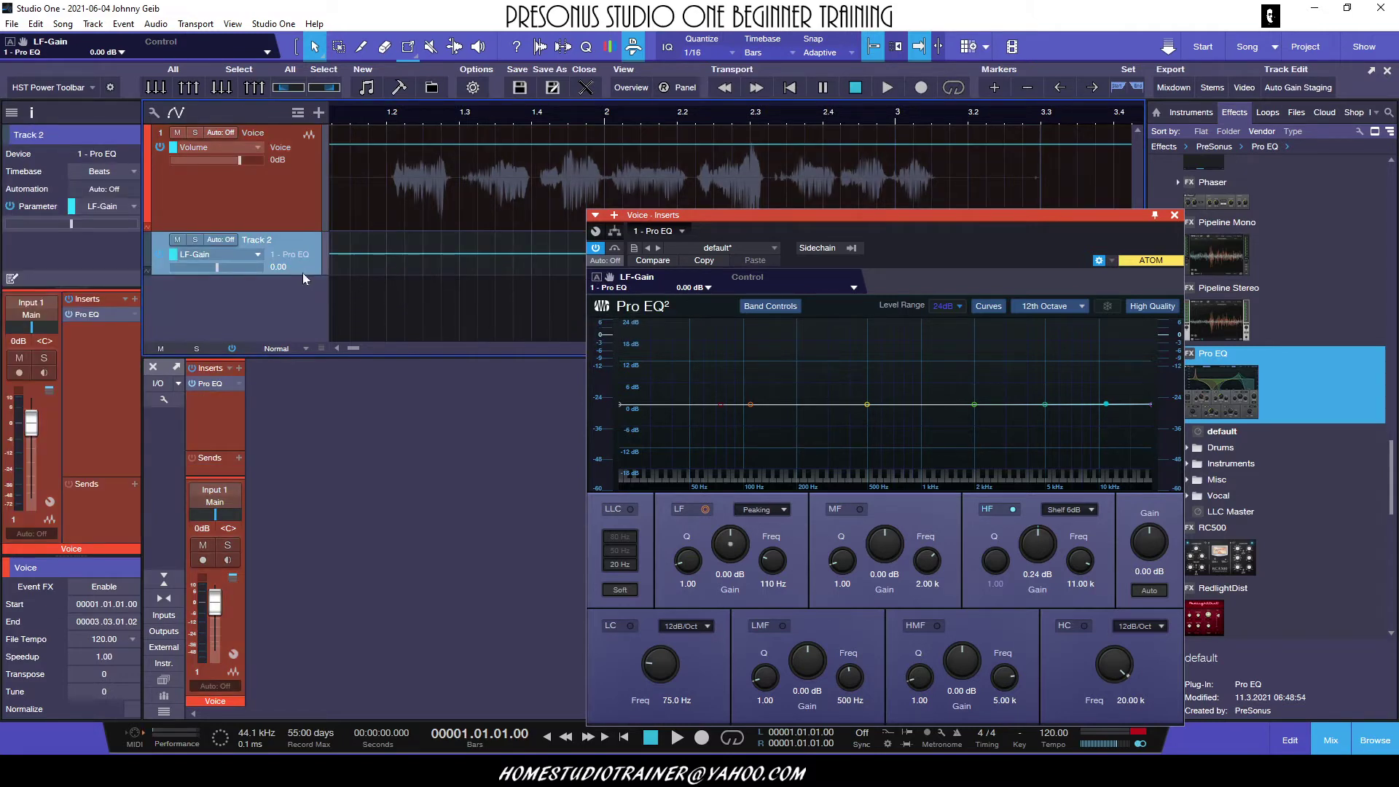
drag(304, 274, 304, 309)
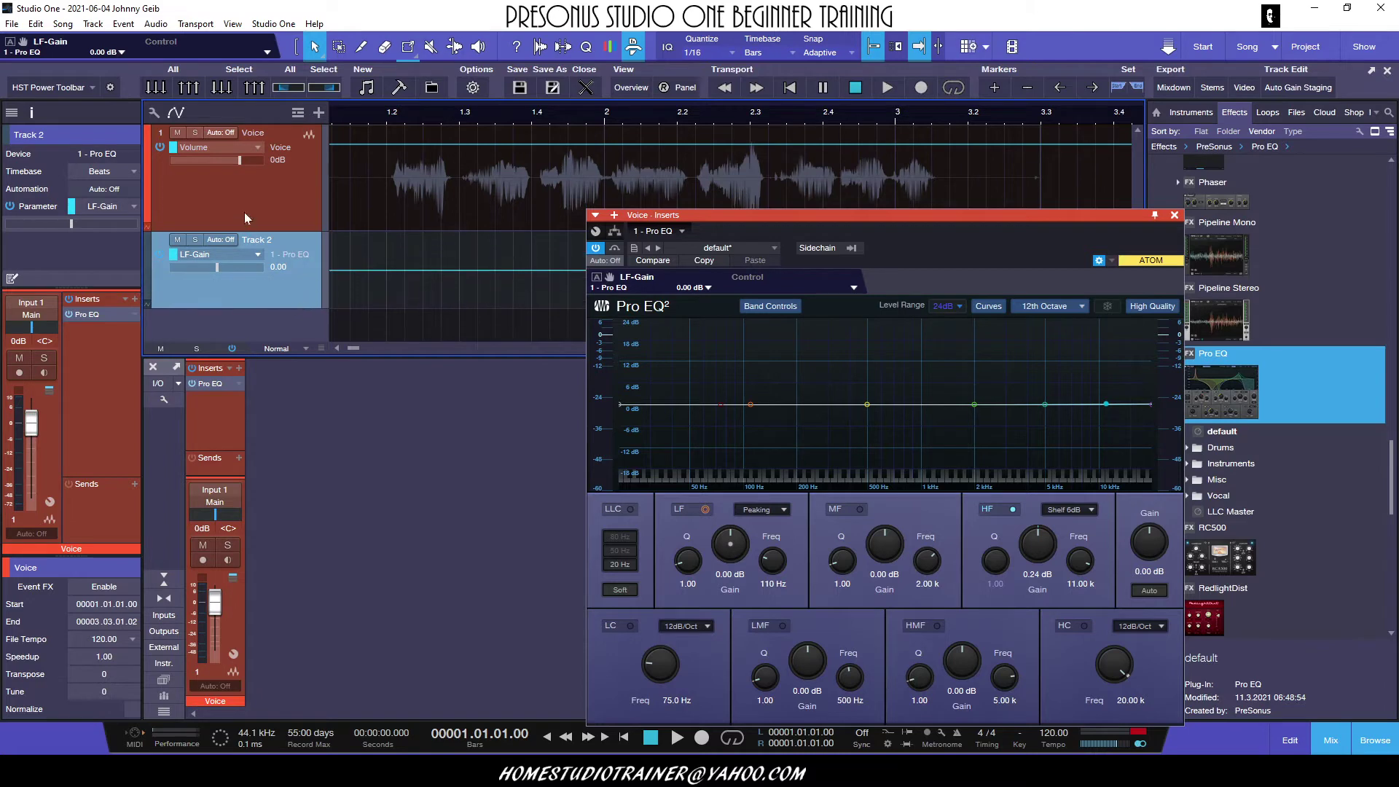
click(257, 148)
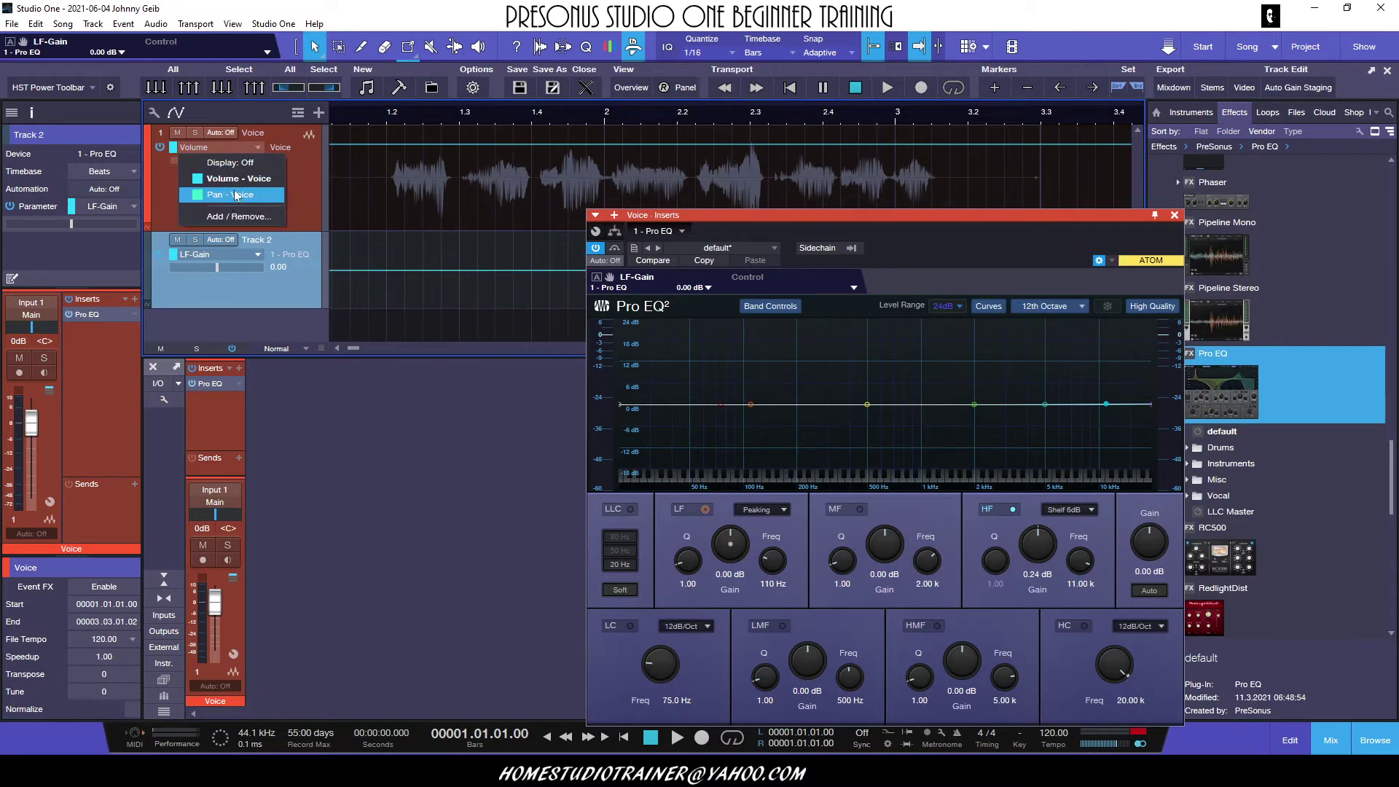
click(313, 190)
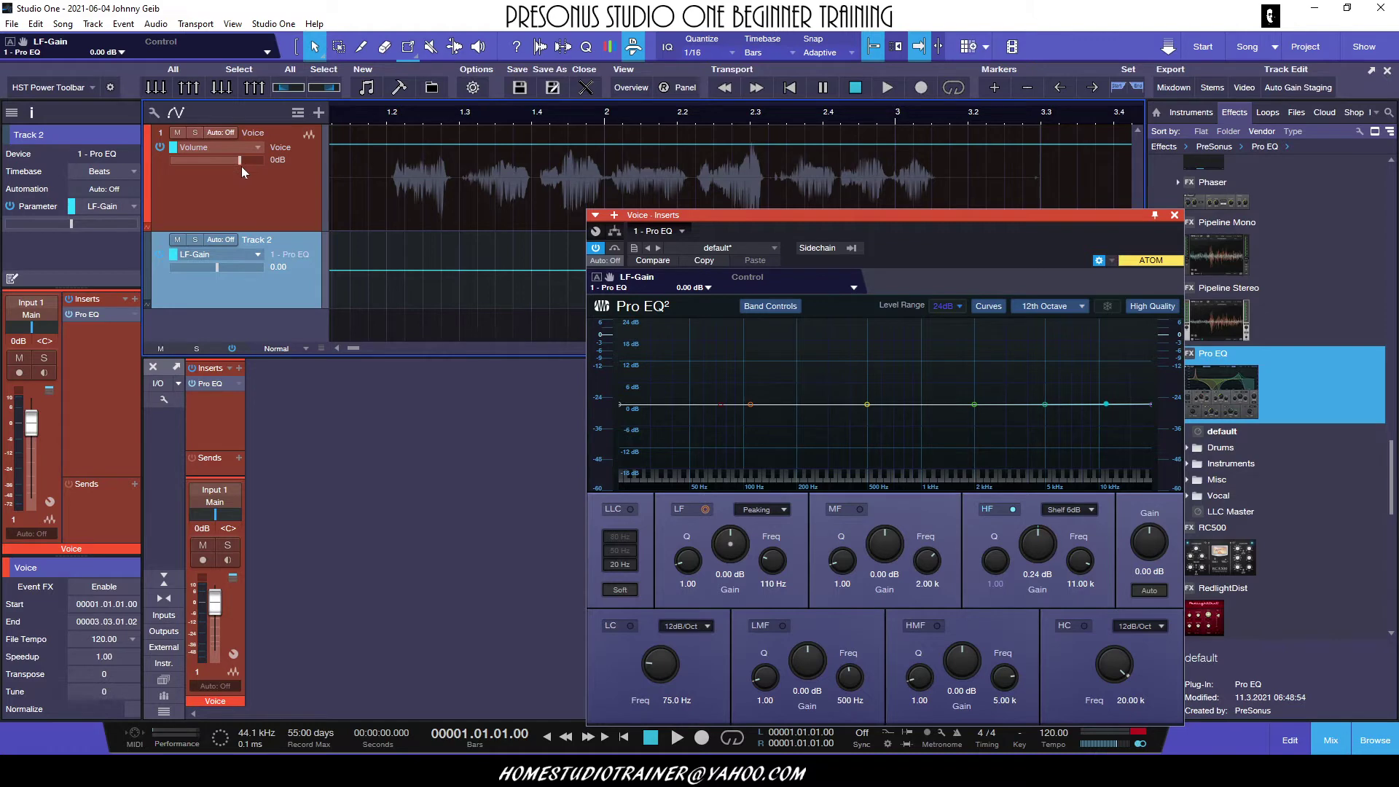
- Merge the LF-Gain automation track into the Voice track and display LF-Gain there
drag(276, 248, 286, 191)
click(259, 148)
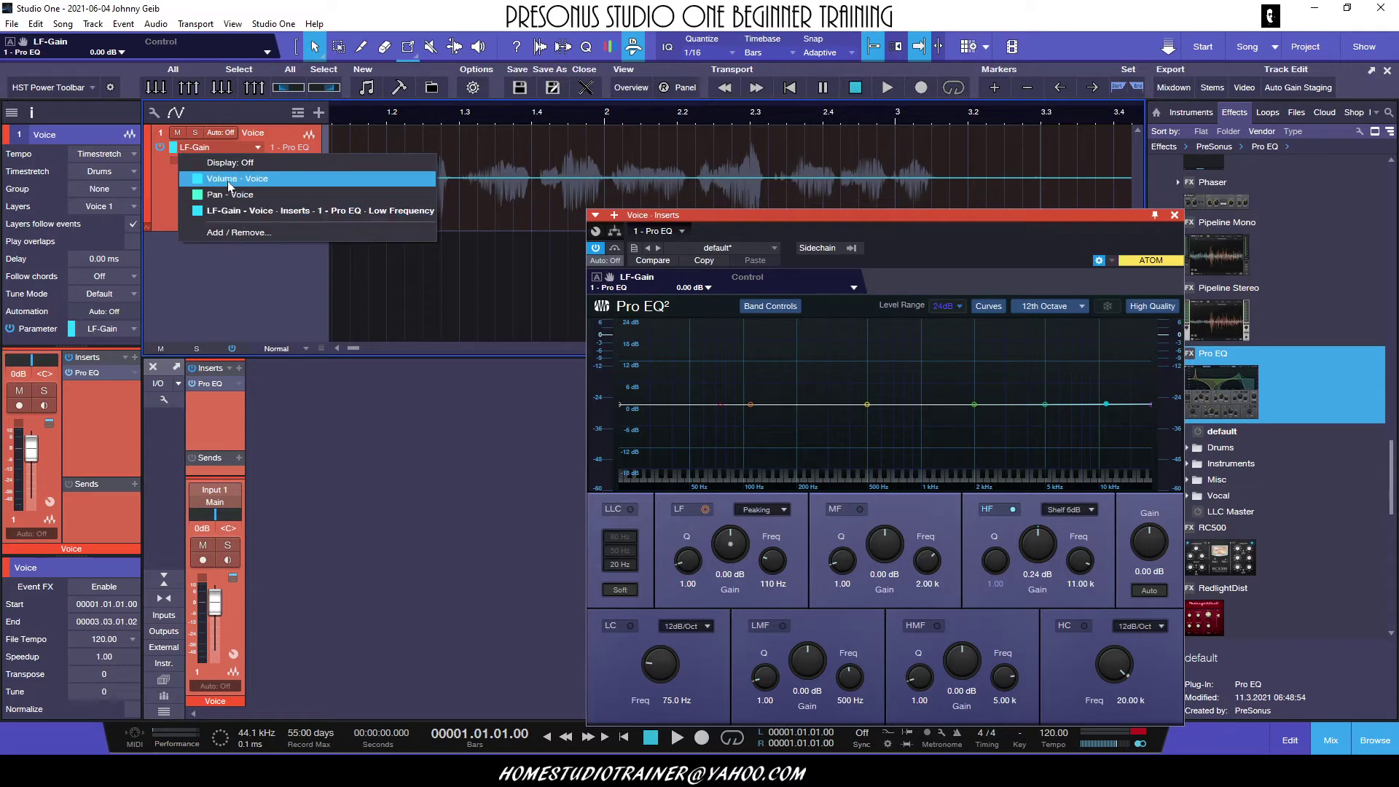
click(200, 212)
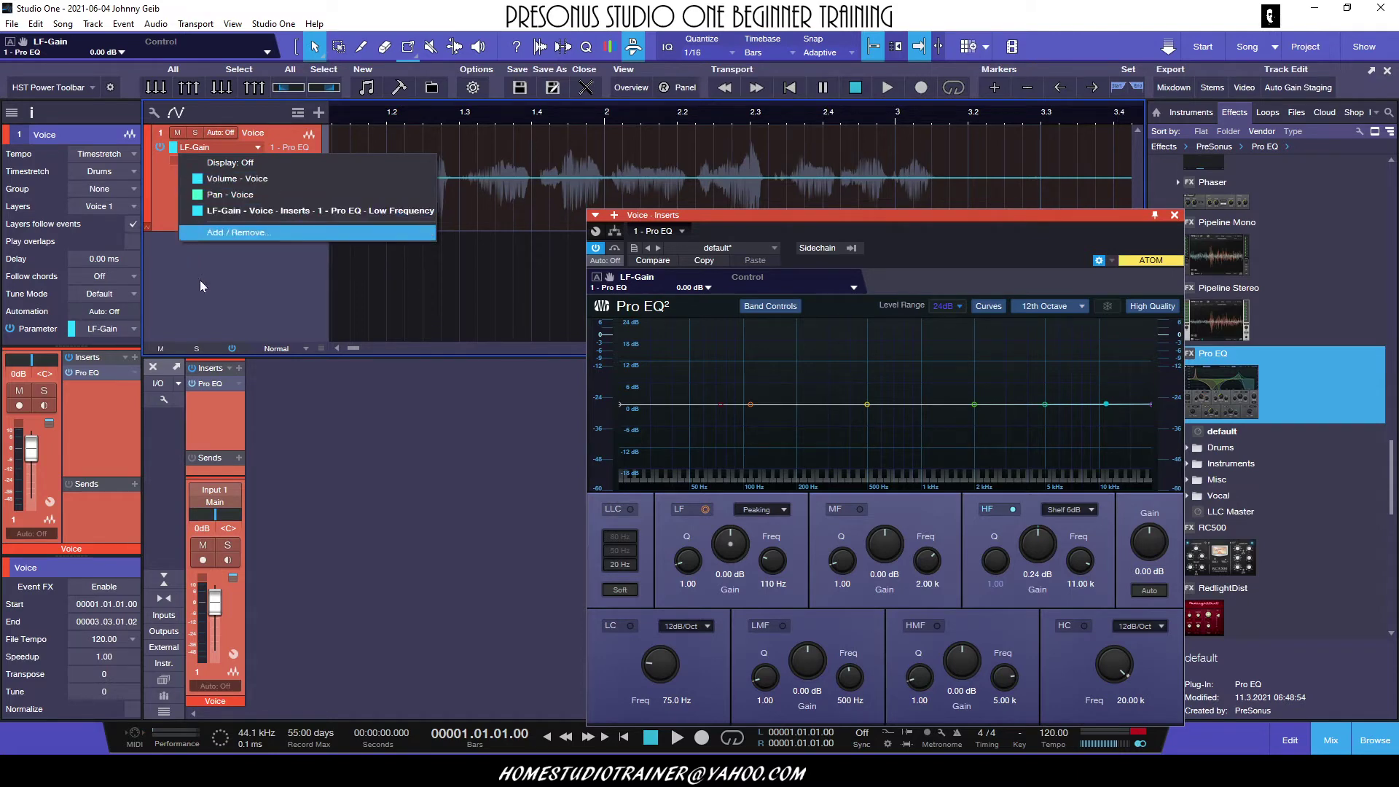
- Close the Pro EQ window, enlarge the track area, and expand then collapse the Voice automation lanes
click(1175, 215)
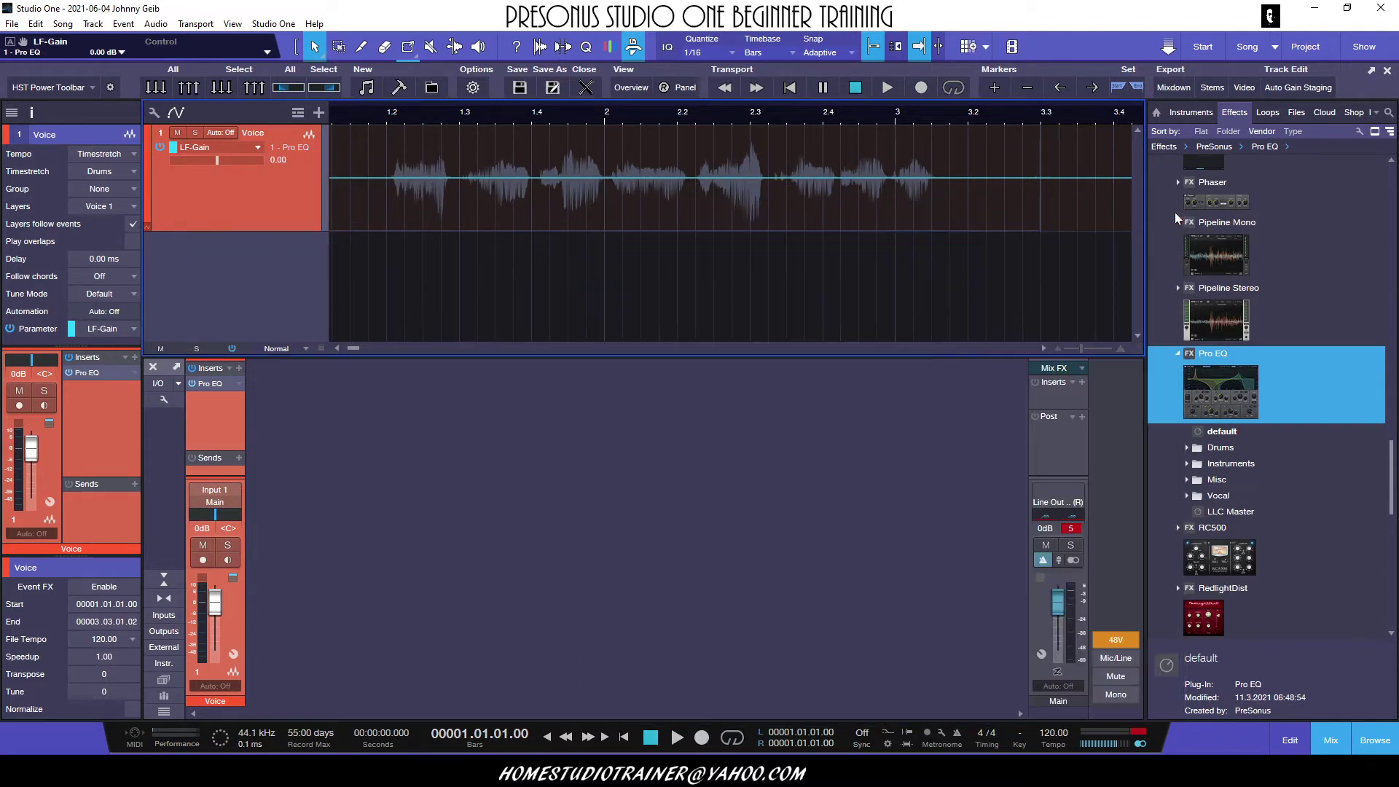
drag(421, 356, 421, 388)
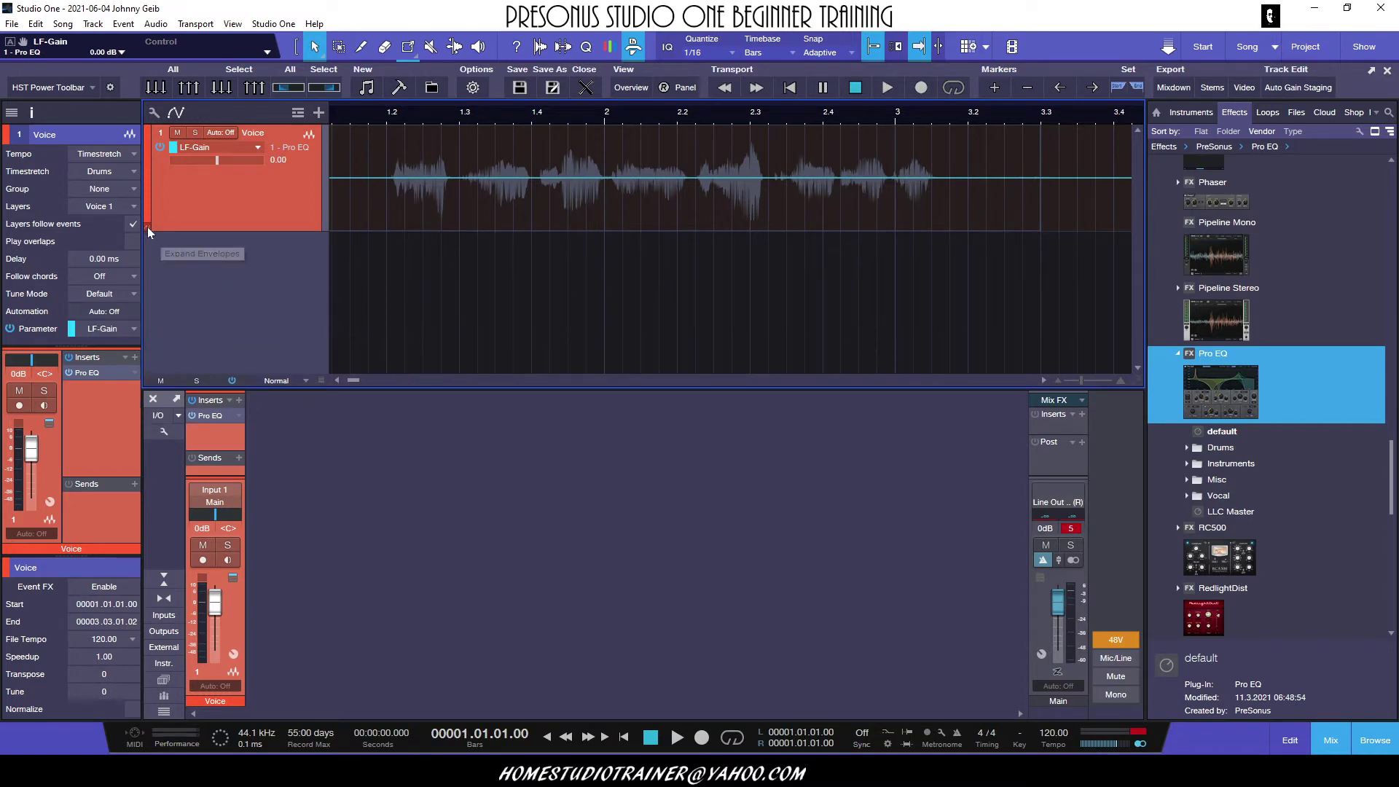
click(147, 226)
scroll(436, 310, down, 1)
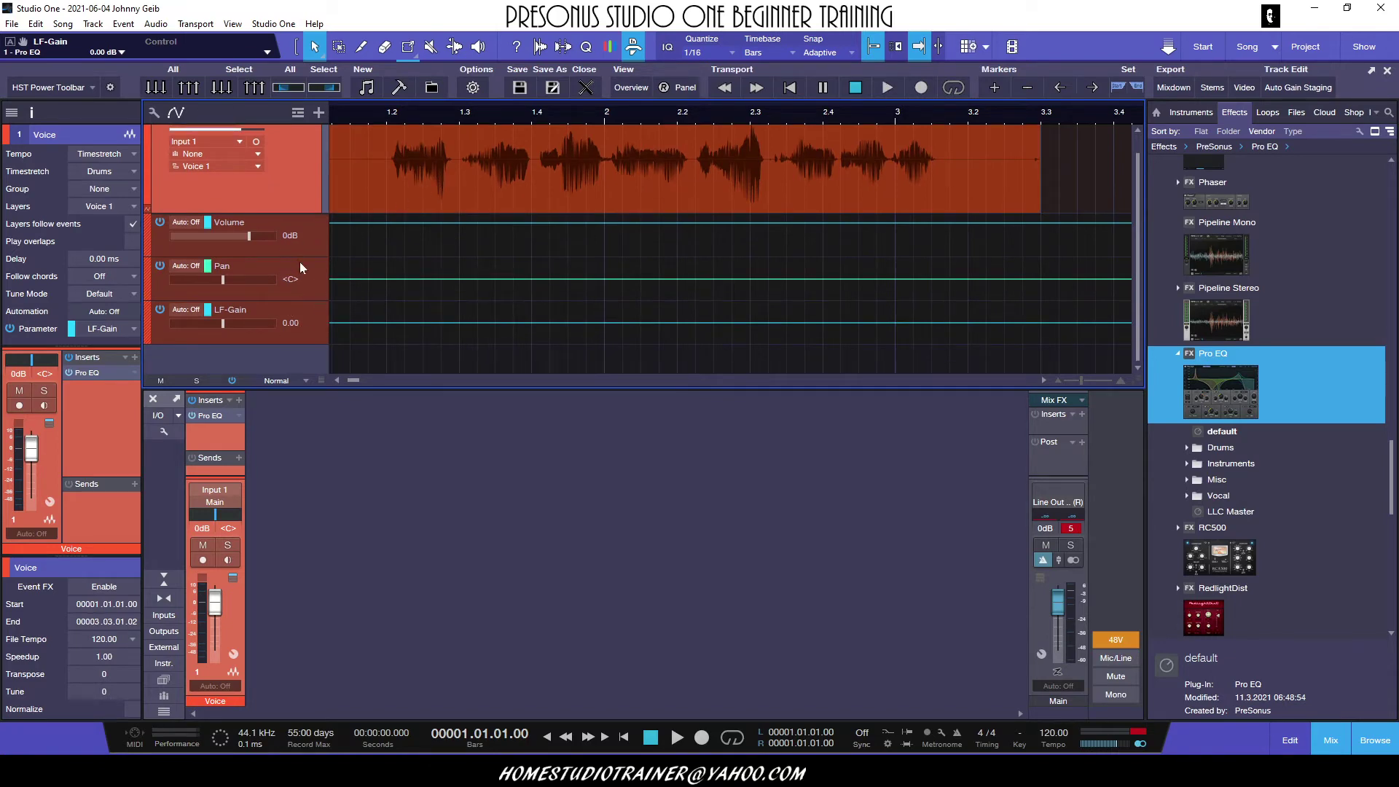
scroll(444, 279, up, 1)
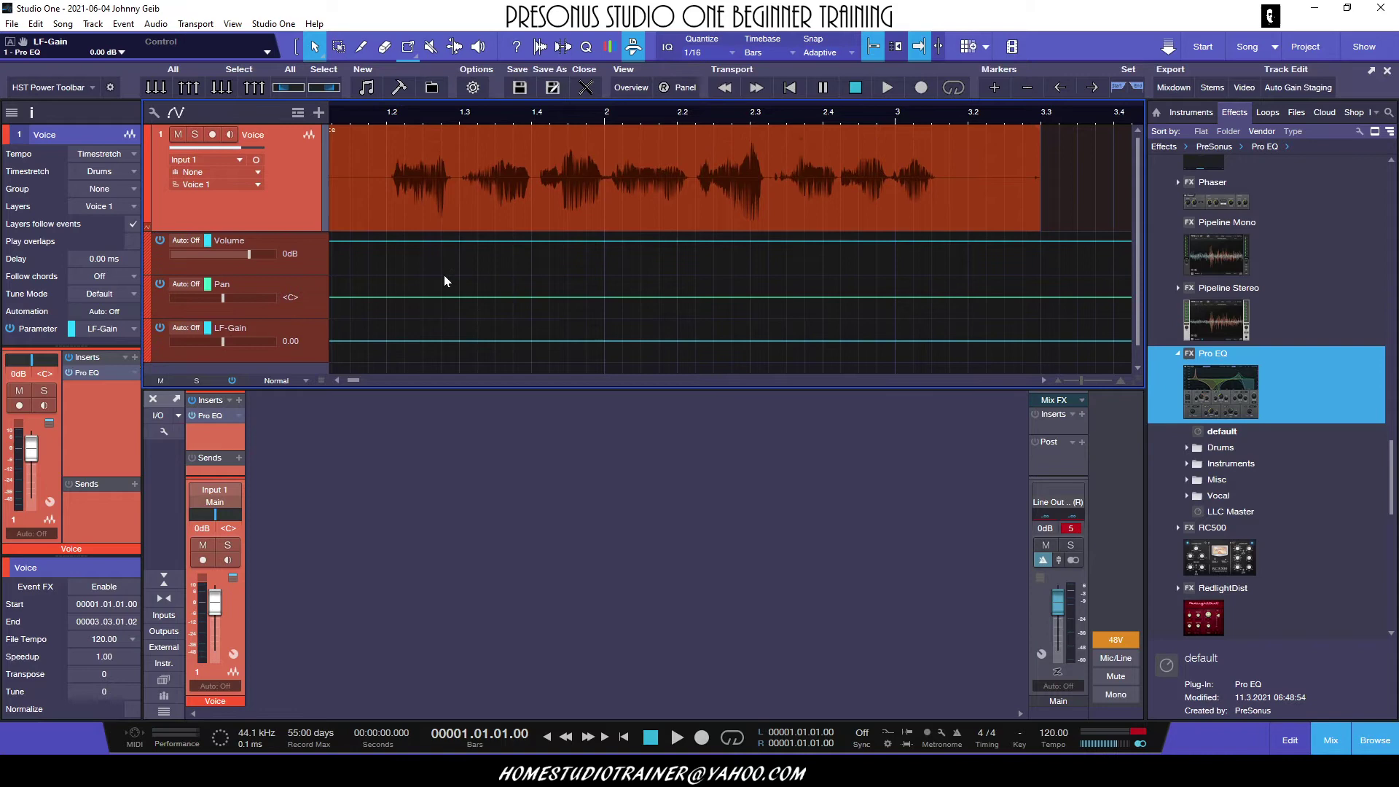
click(148, 228)
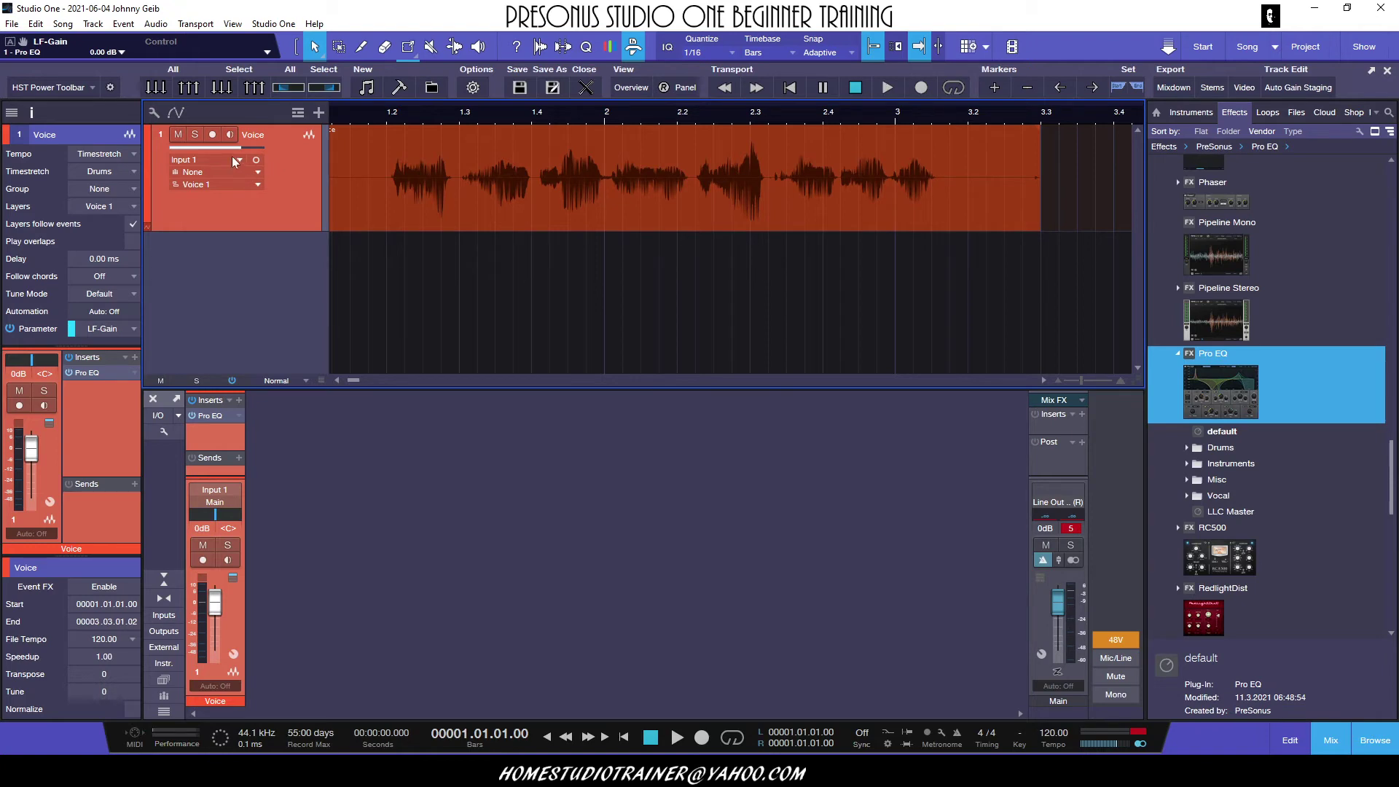
- Overlay the automation envelope on the Voice track, then hide it again
click(177, 113)
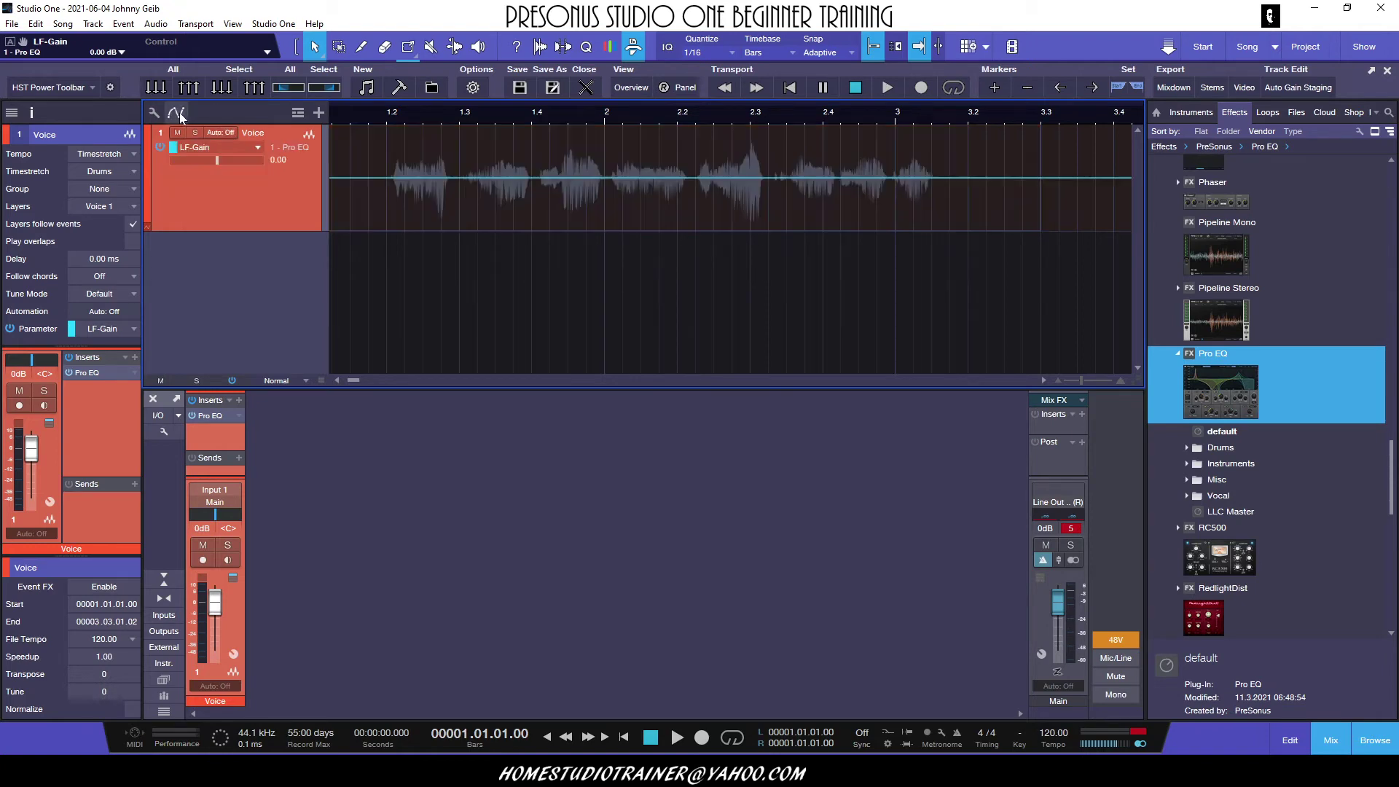
click(206, 147)
click(169, 178)
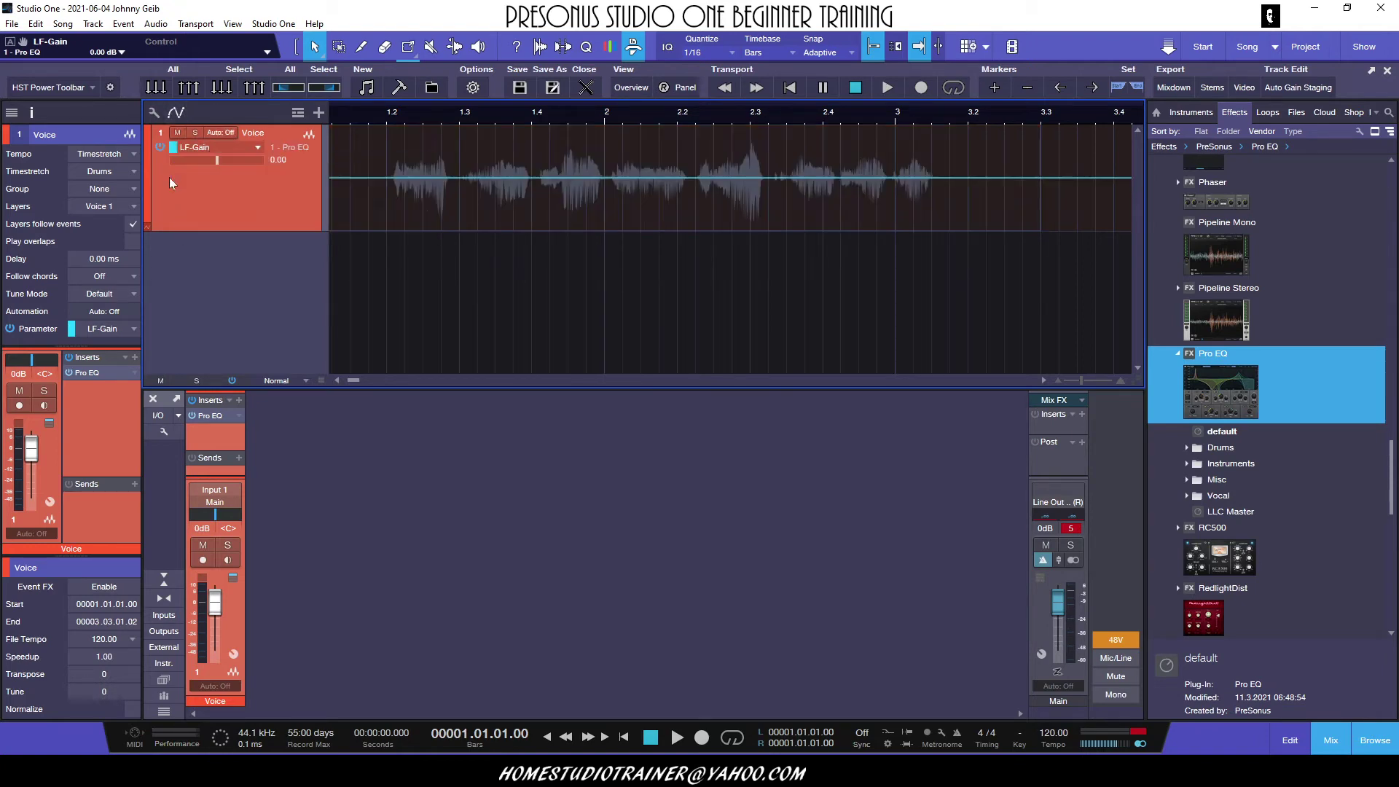
click(176, 113)
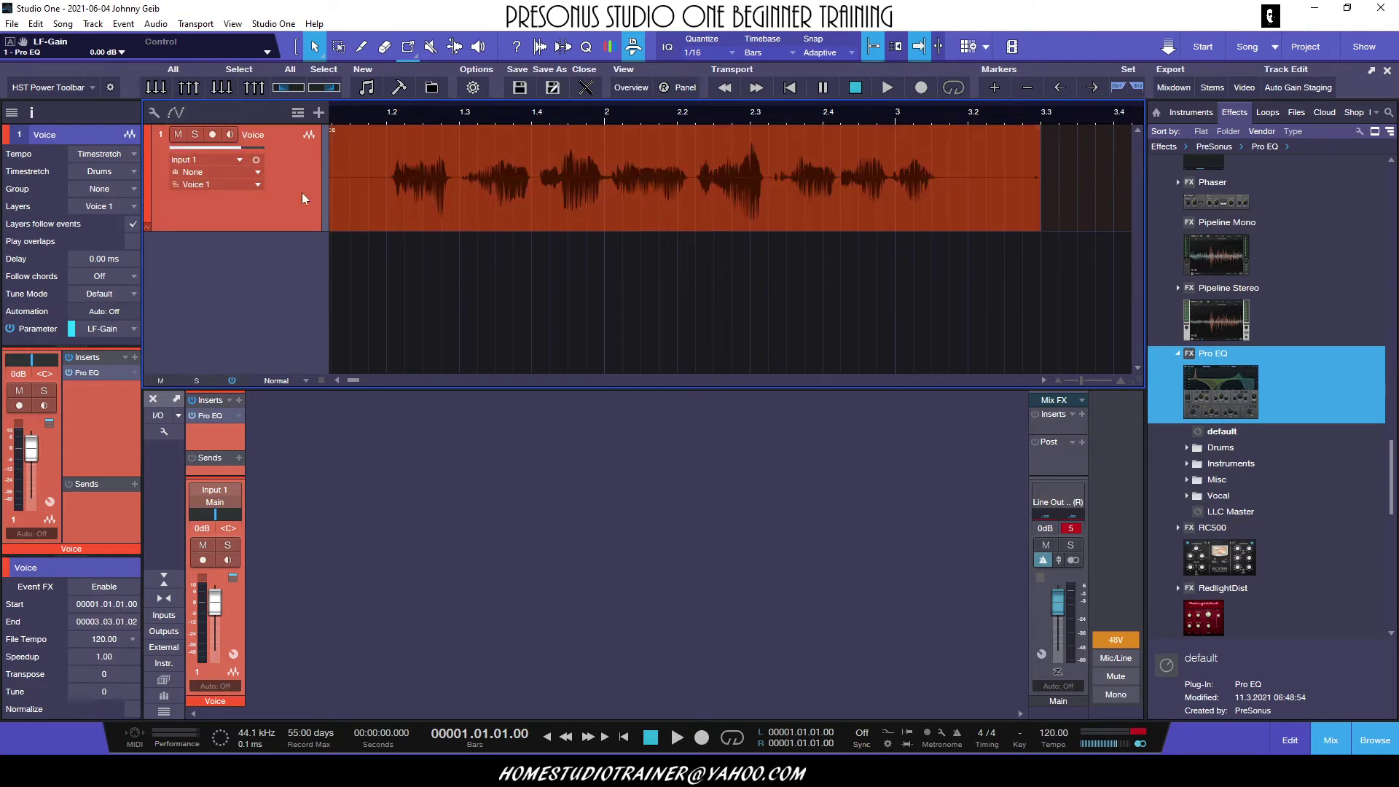
- Expand the lanes and draw a first LF-Gain peak rising to 9.00 near bar 1.4
click(147, 231)
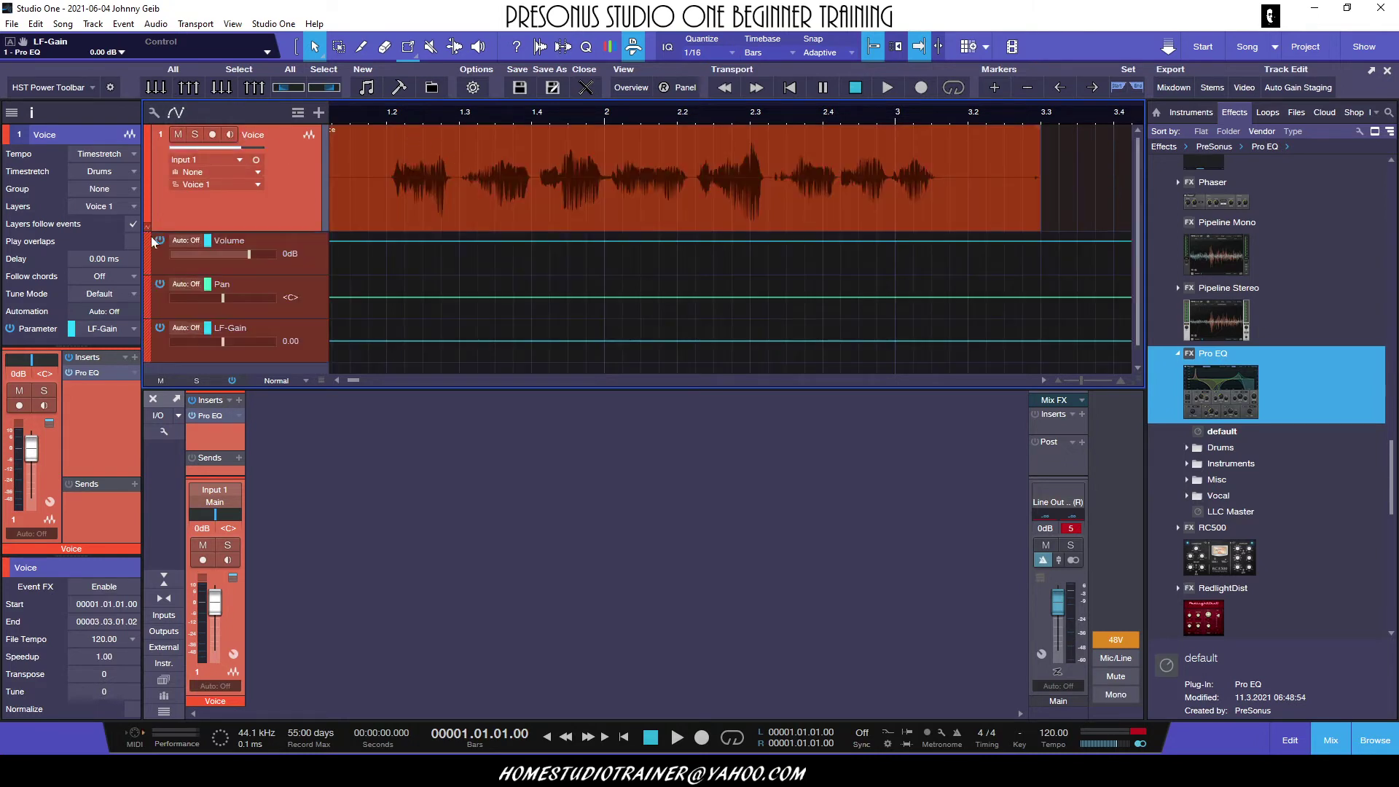
scroll(268, 294, down, 1)
scroll(270, 292, up, 1)
scroll(269, 291, down, 1)
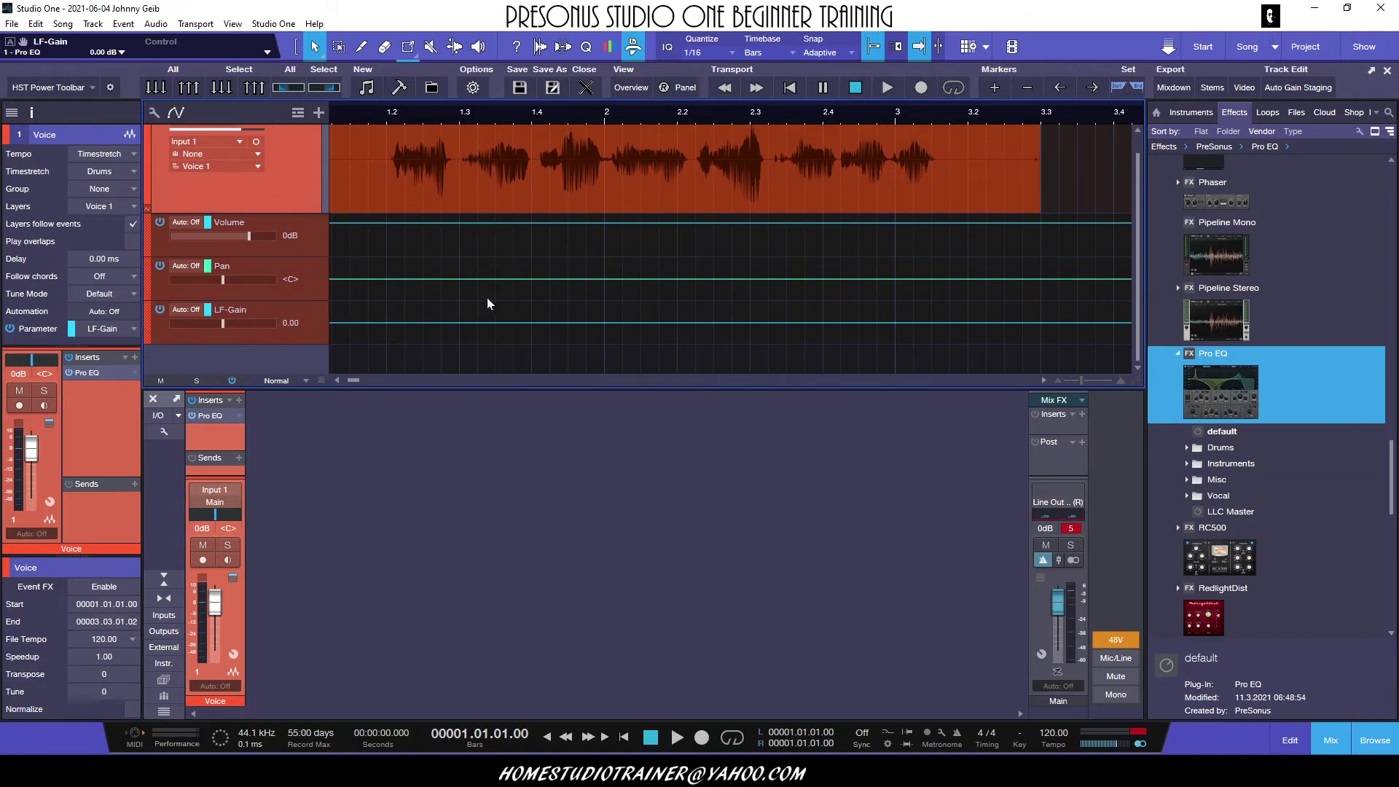
click(477, 323)
click(623, 323)
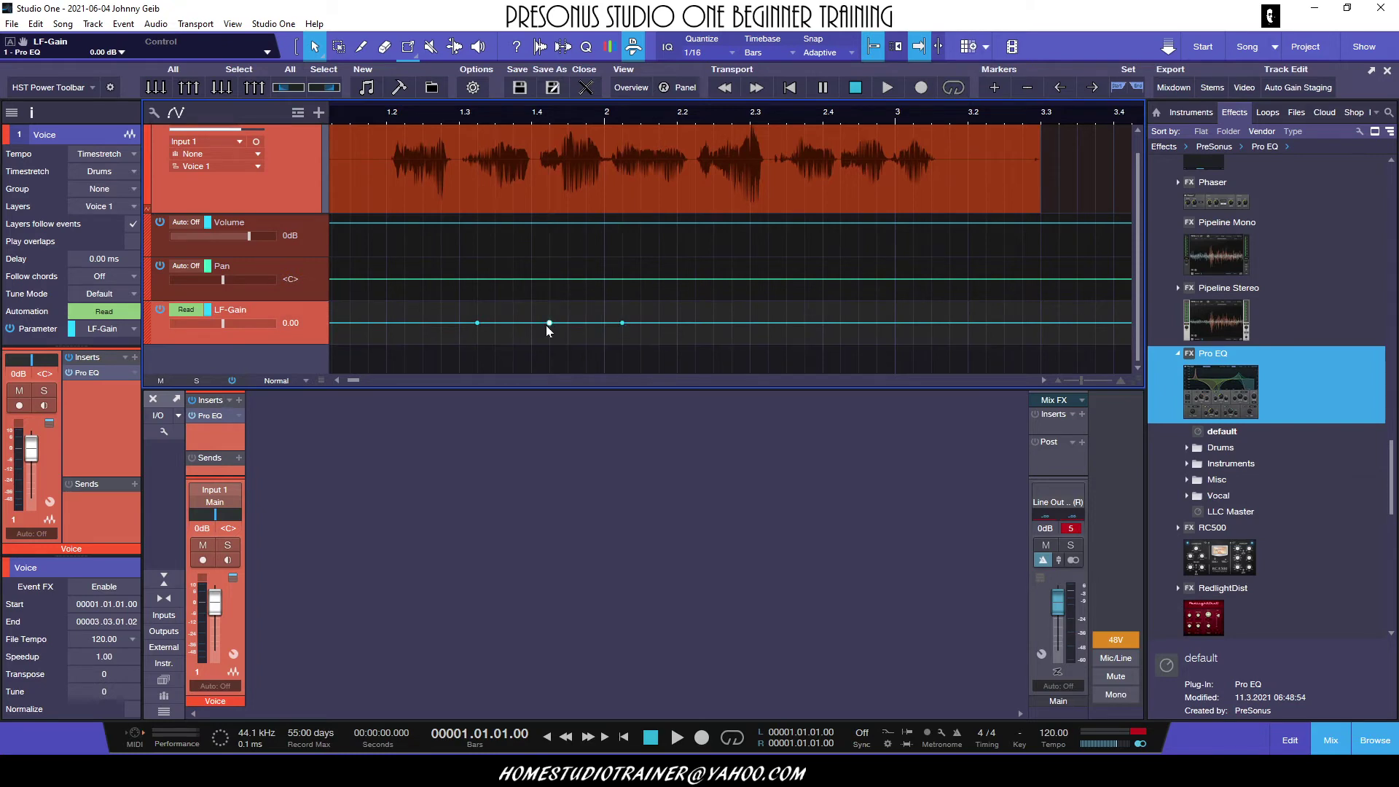
drag(547, 324, 554, 318)
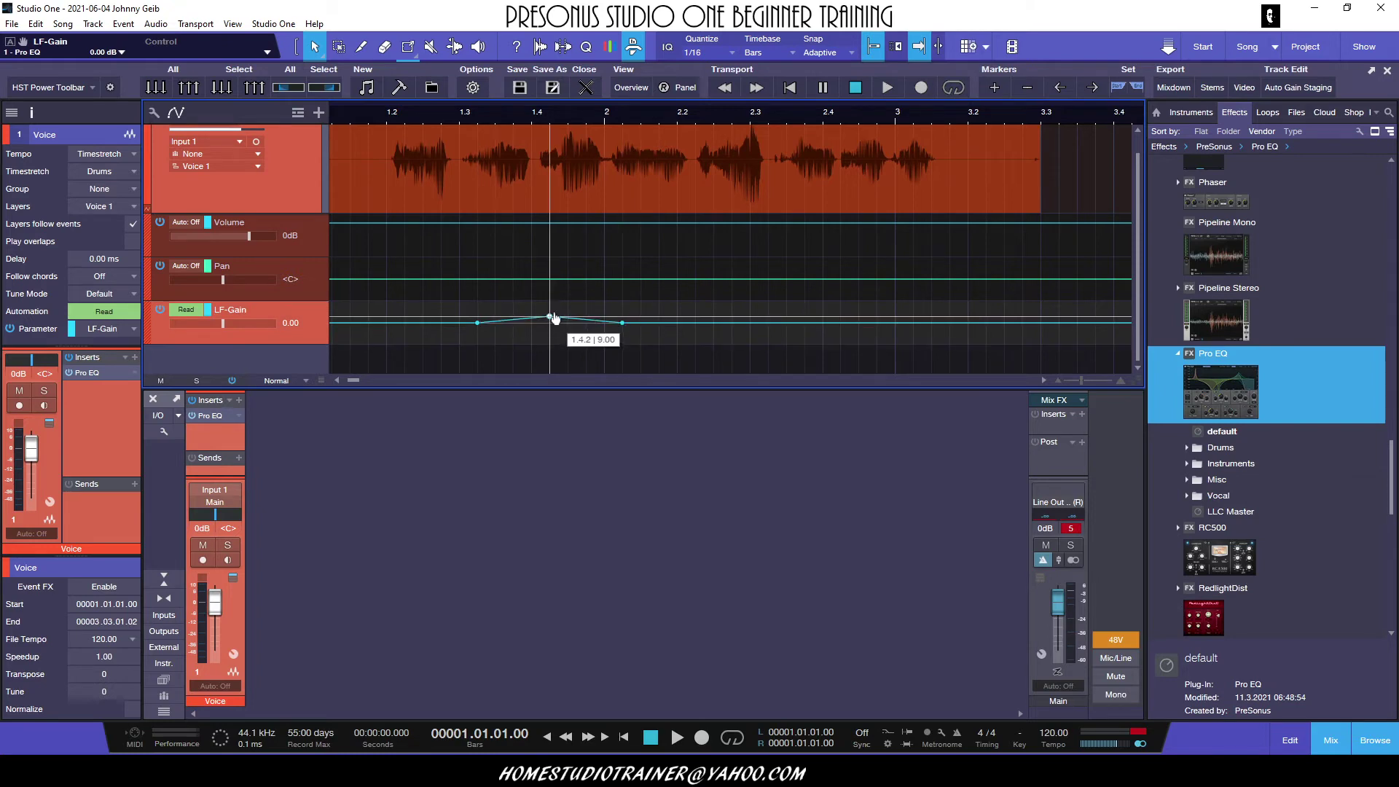
- Draw a second LF-Gain peak up to 12.00 near bar 2.4, then collapse the lanes
click(769, 325)
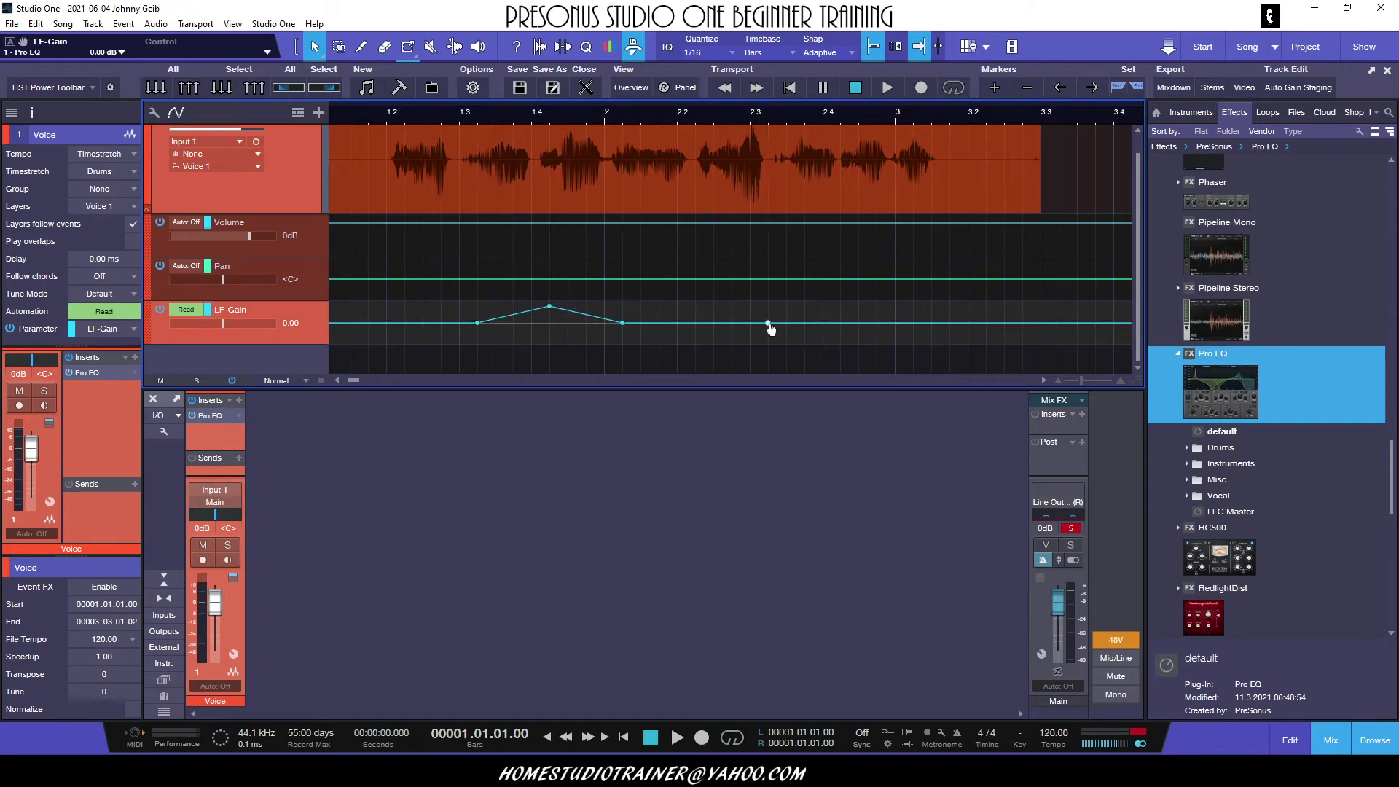
click(877, 323)
drag(825, 323, 823, 305)
click(148, 209)
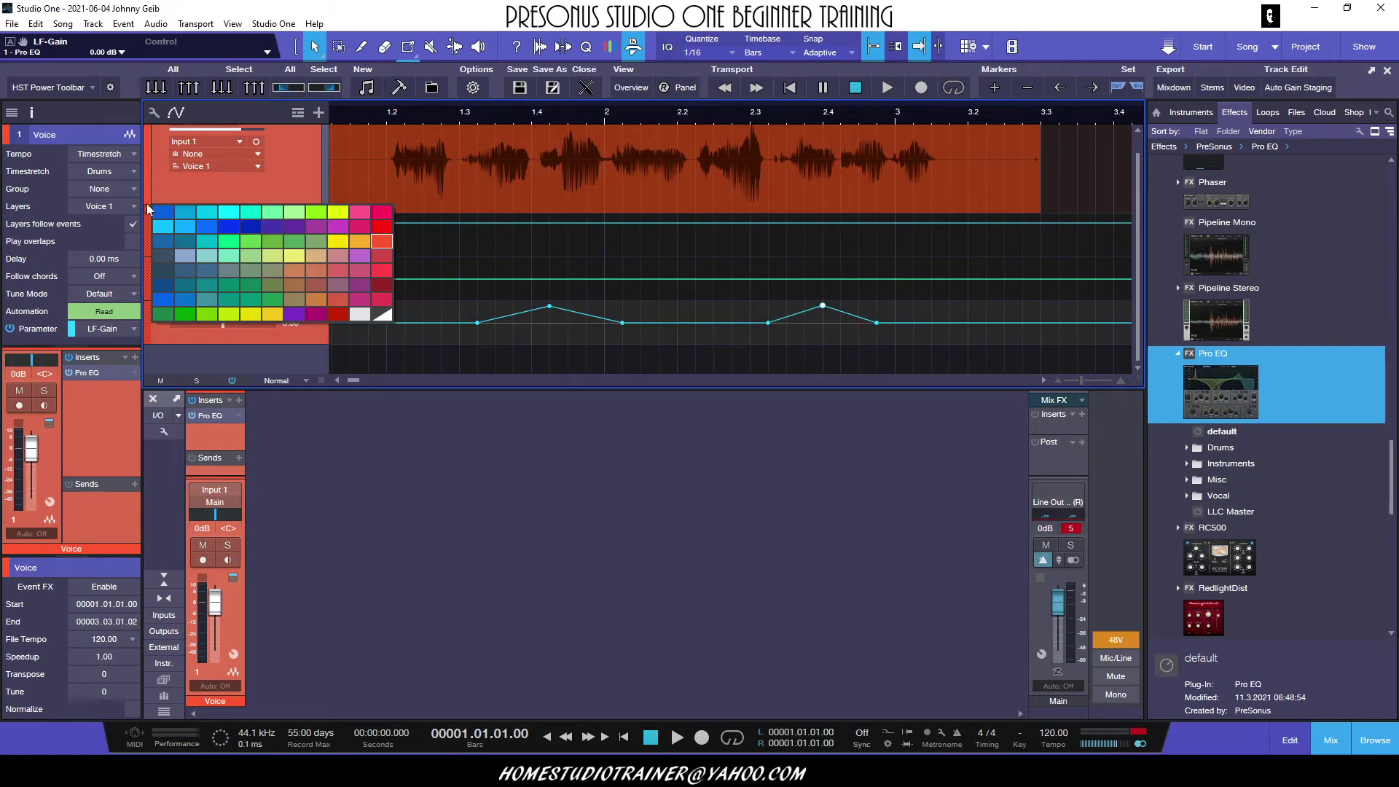
click(180, 193)
click(151, 210)
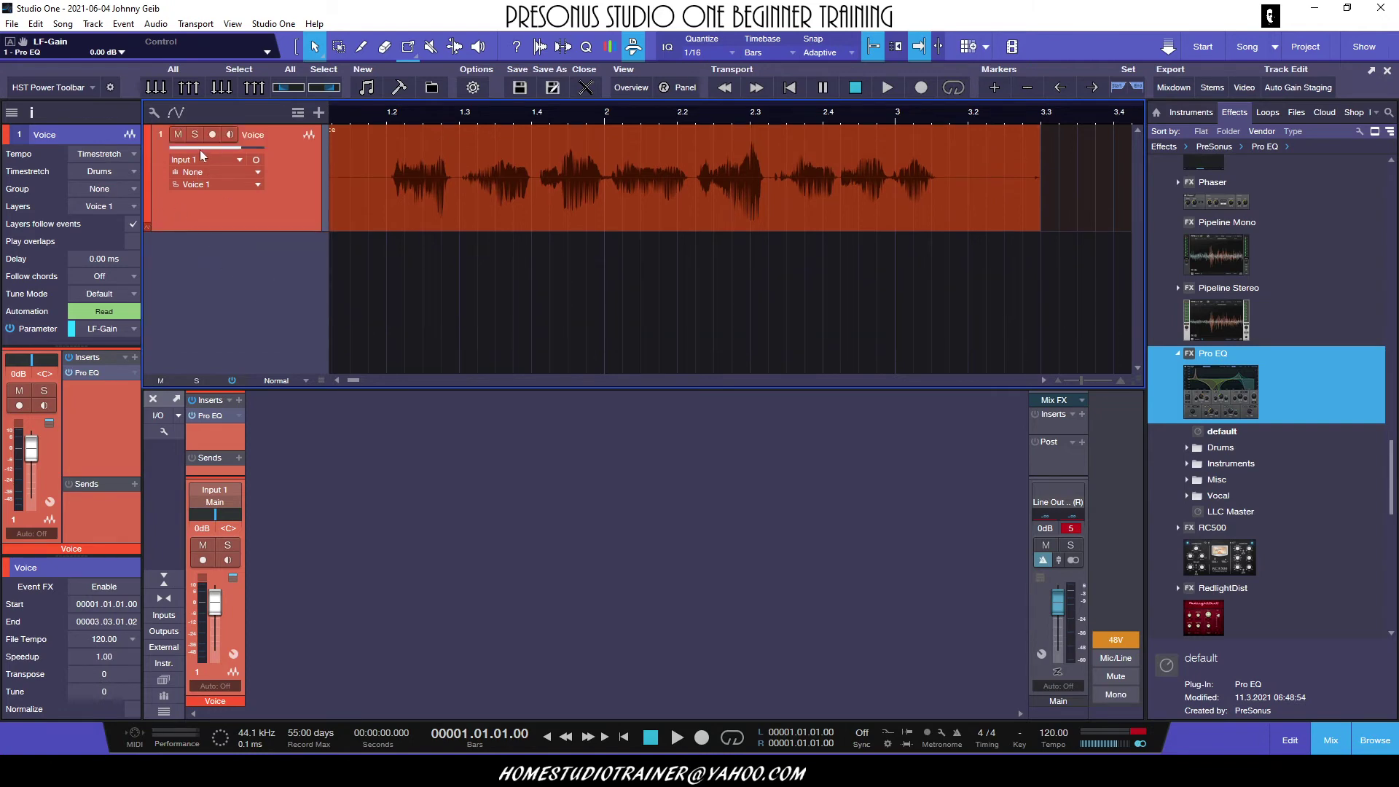
- Overlay the LF-Gain peaks on the Voice track, then expand its Volume, Pan and LF-Gain lanes
click(177, 114)
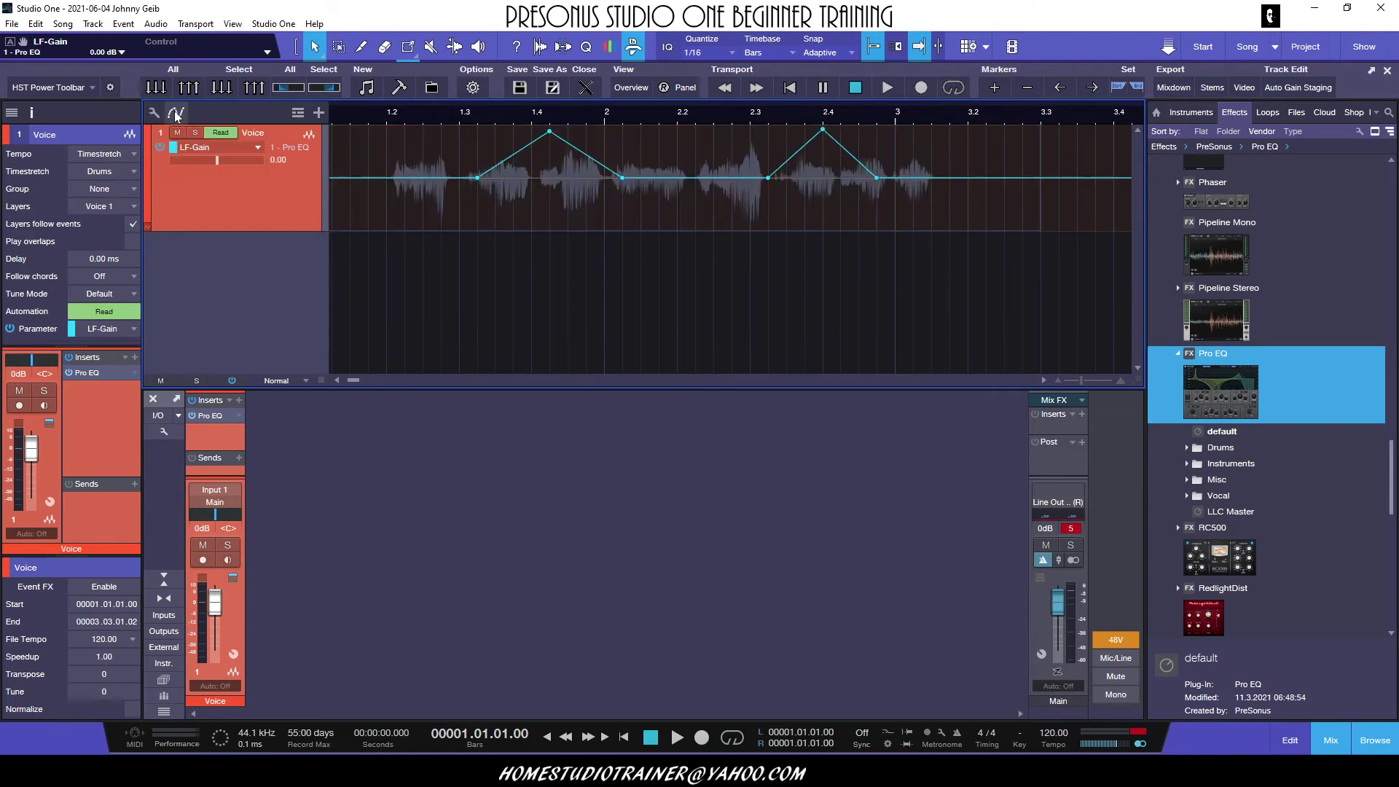
click(256, 147)
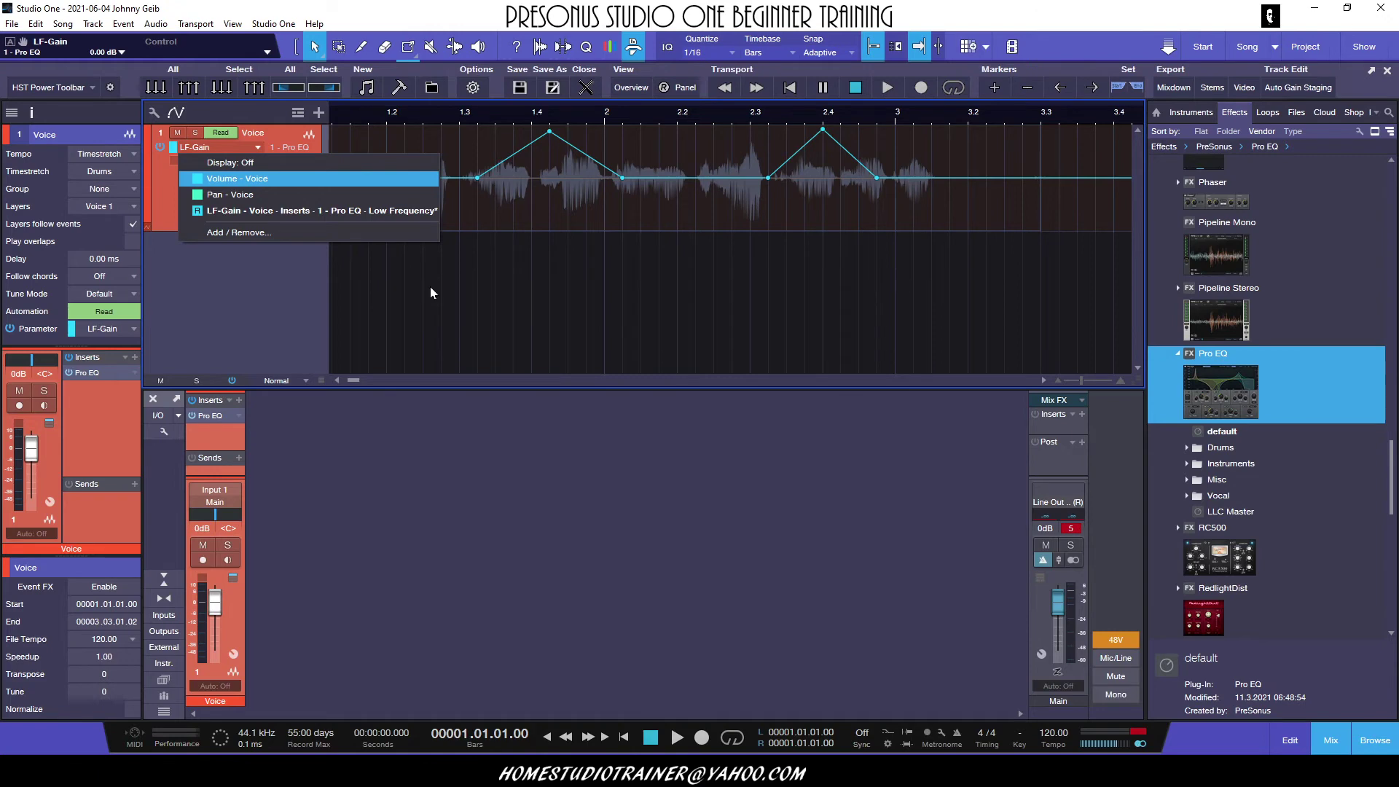
click(250, 301)
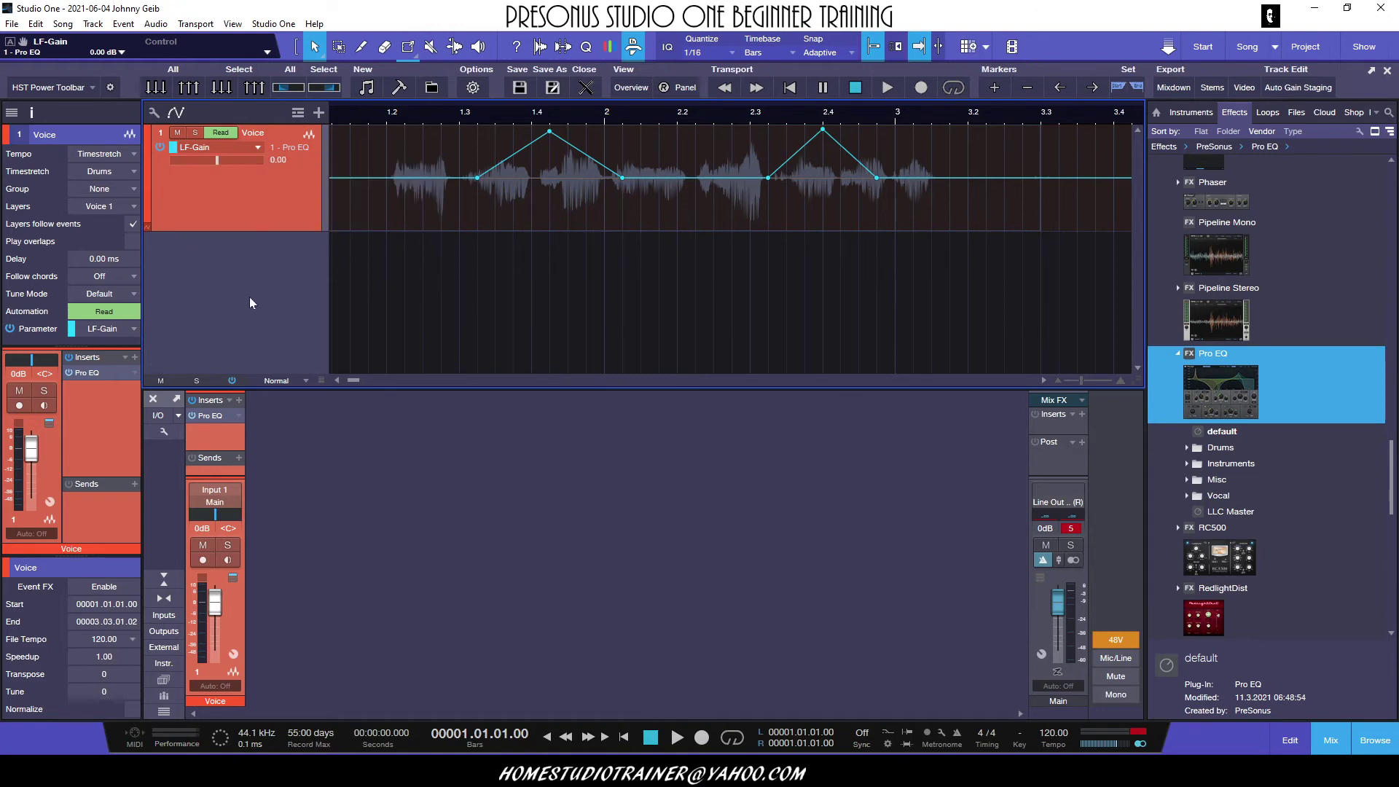
click(146, 226)
scroll(415, 252, down, 1)
scroll(416, 249, up, 1)
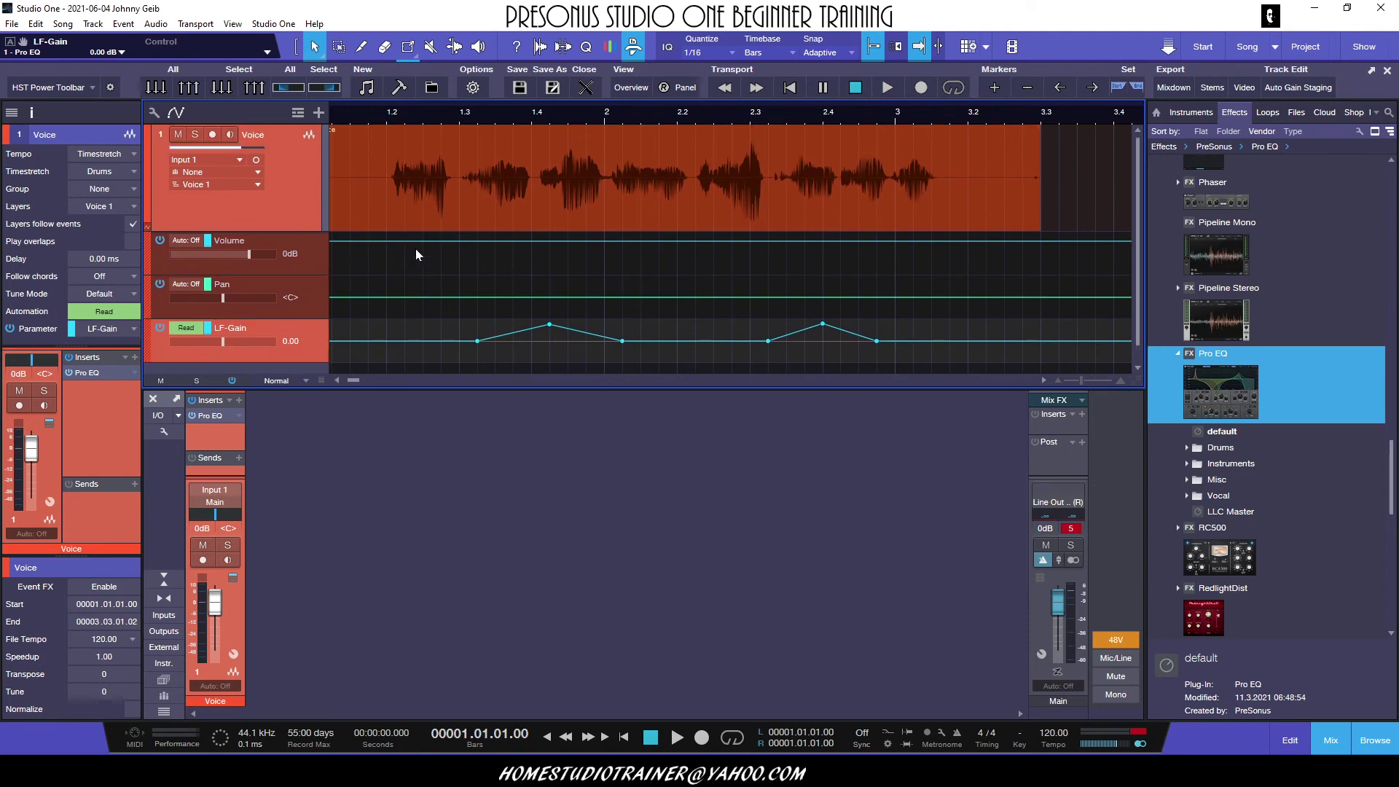